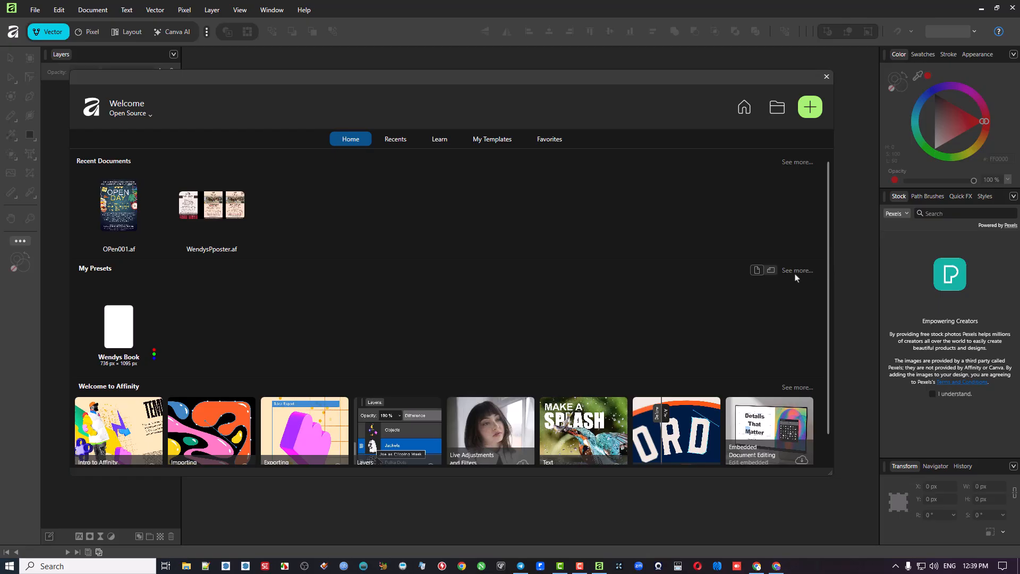
Step: Create a new landscape document from the RGB A4 page preset, 297 × 210 mm
click(771, 271)
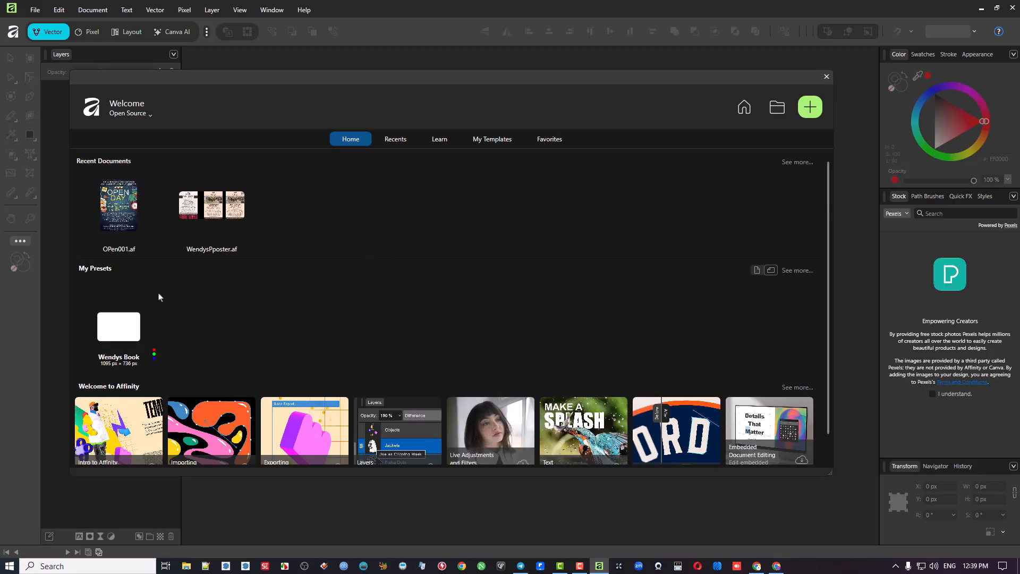
click(794, 272)
scroll(263, 265, down, 3)
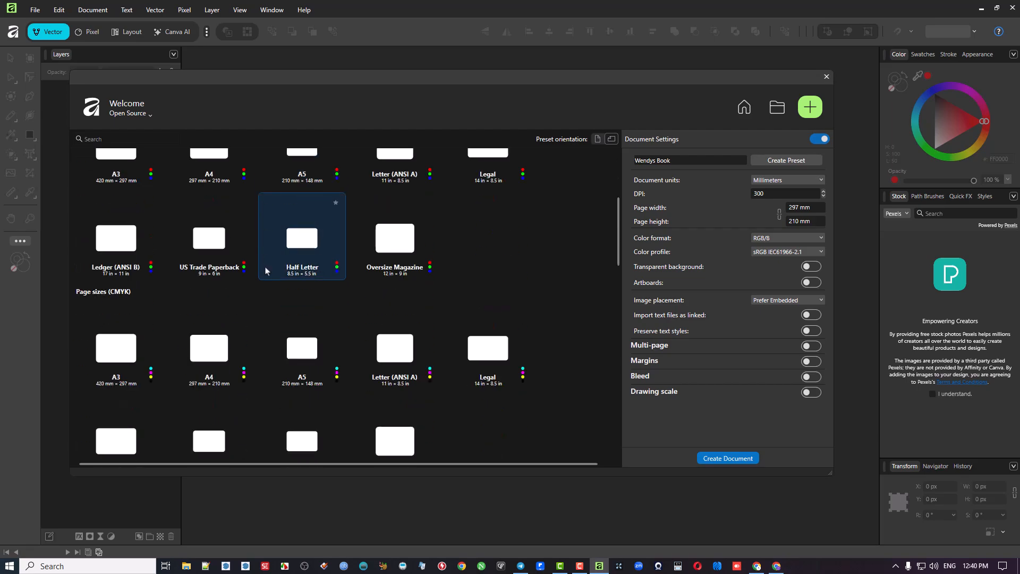
scroll(266, 271, down, 3)
scroll(266, 268, up, 4)
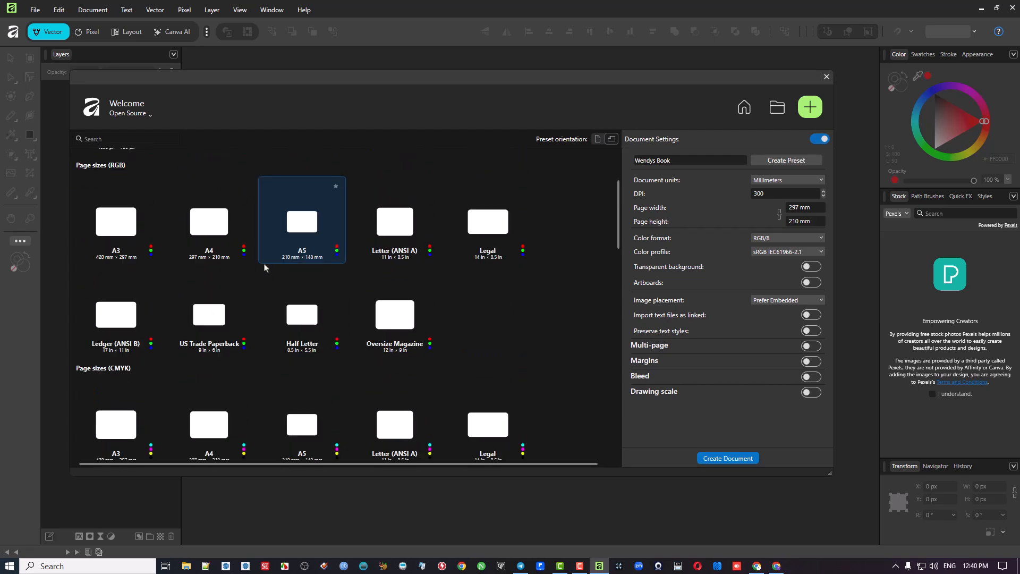
scroll(266, 266, up, 2)
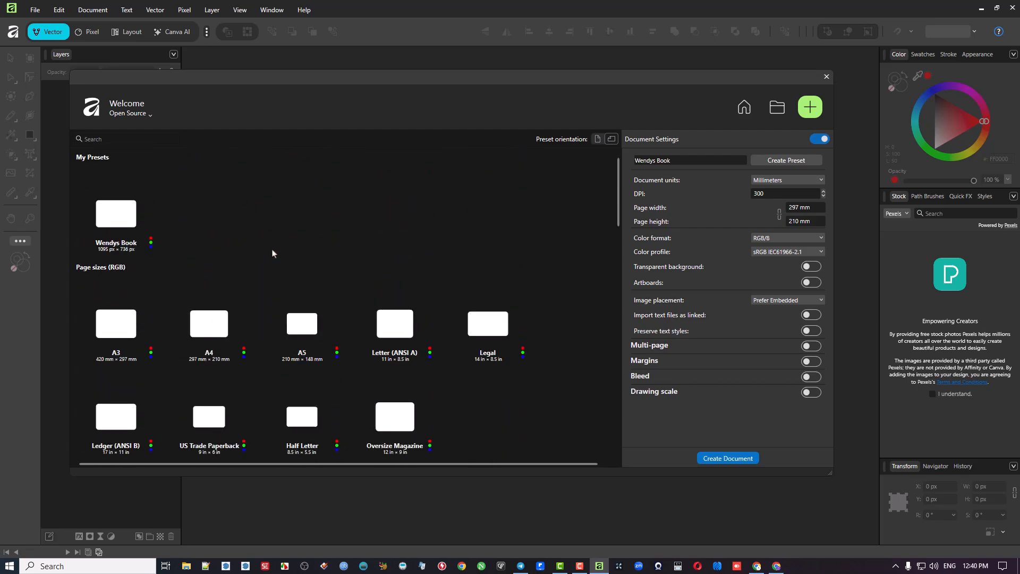
double_click(213, 327)
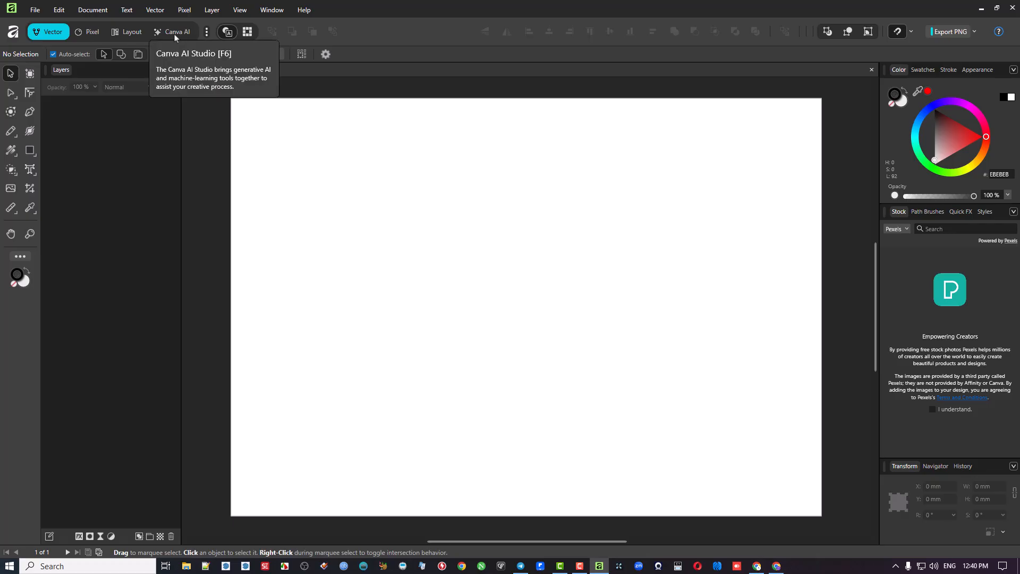
Step: Try toggling the Canva AI and Slice studios in the list of available studios
click(208, 33)
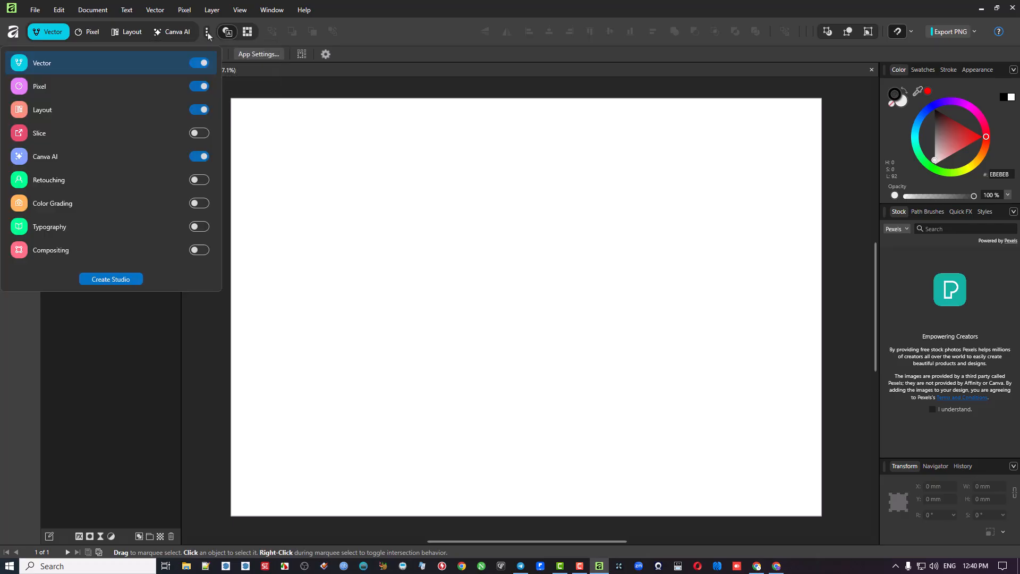
click(198, 157)
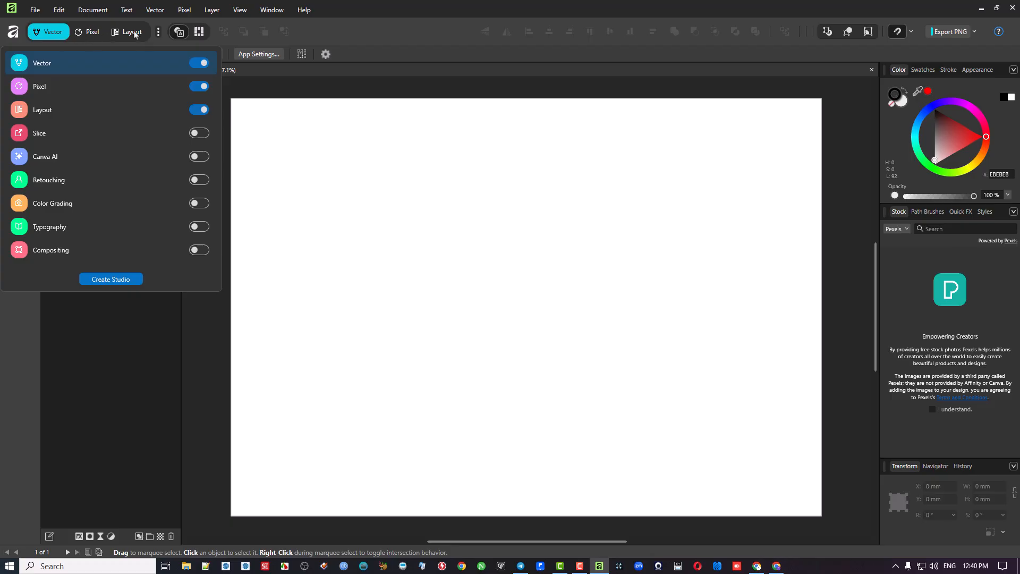
click(200, 134)
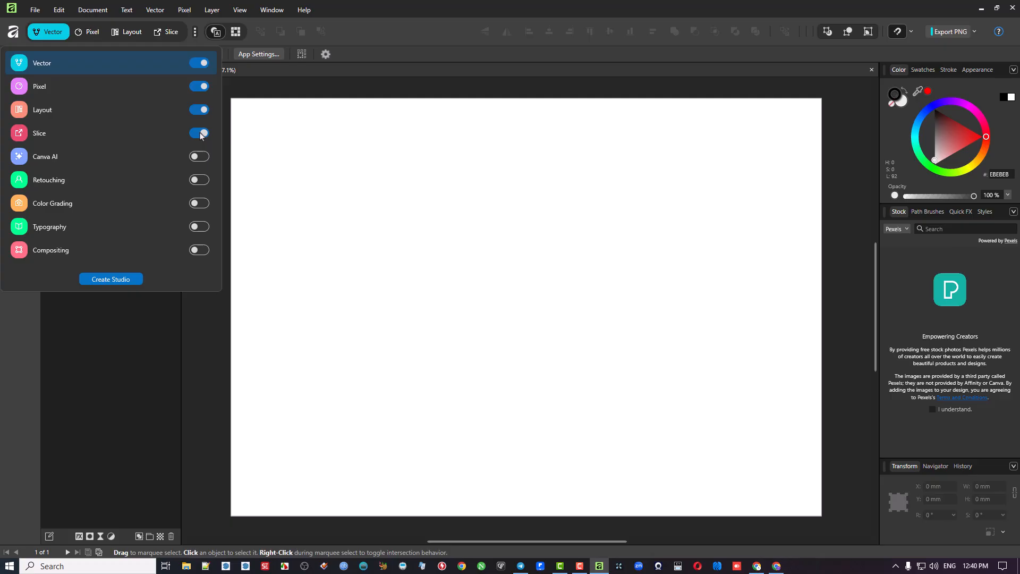
click(201, 134)
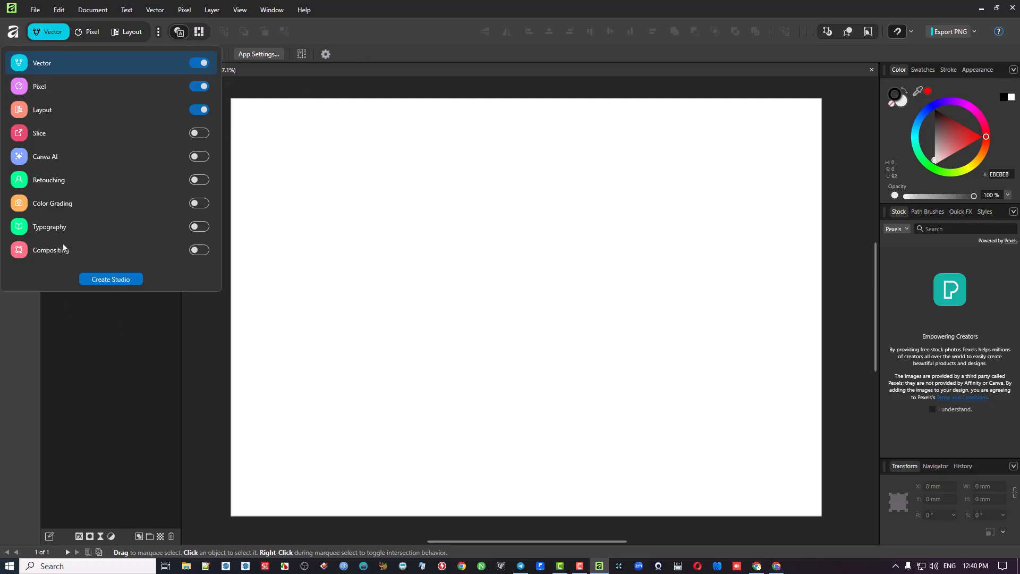
click(199, 156)
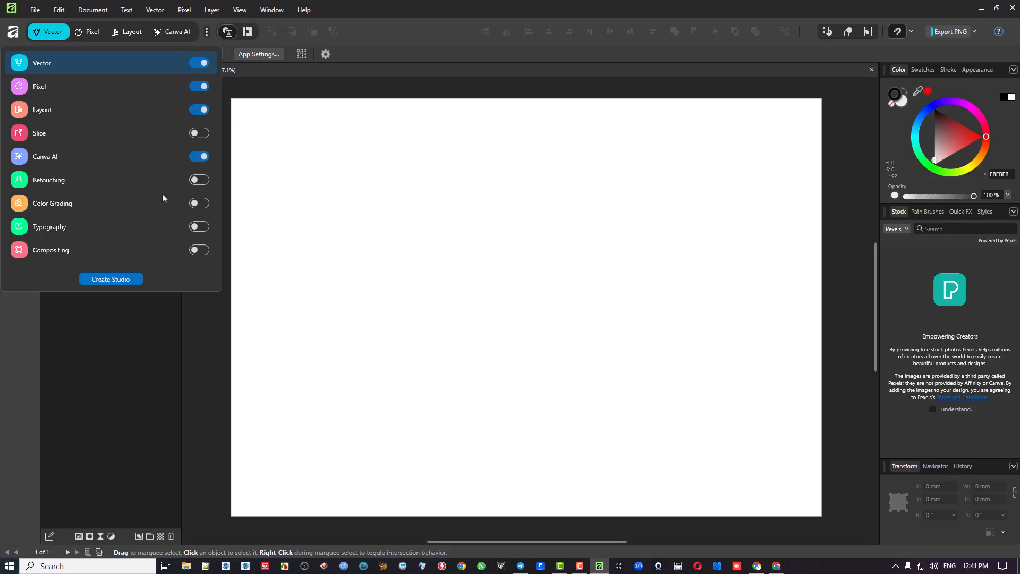
click(151, 388)
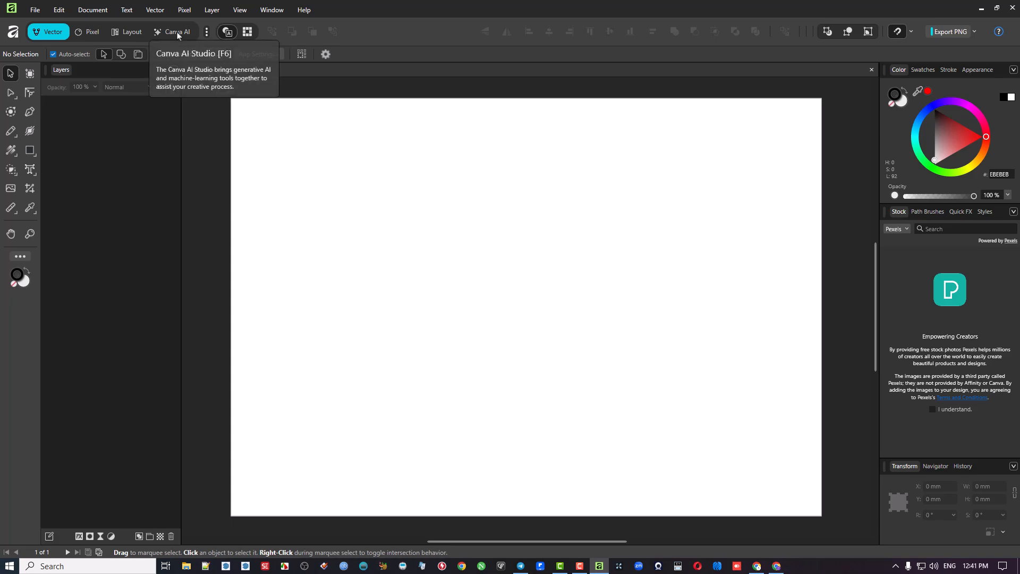
Step: Switch to the Canva AI studio and enter "Lady Riding a motorbike" as the image generation prompt
click(178, 33)
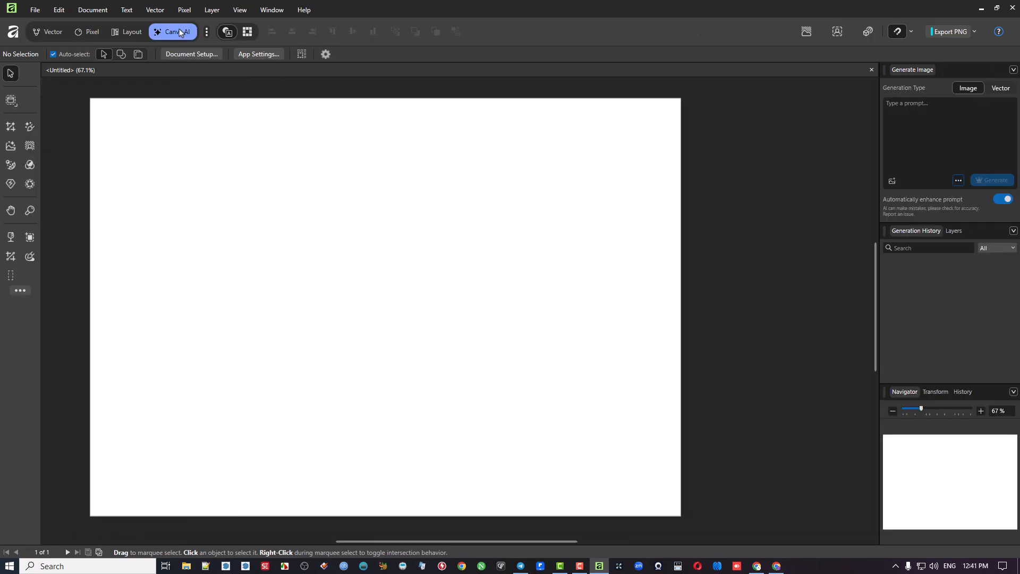
drag(177, 203, 275, 209)
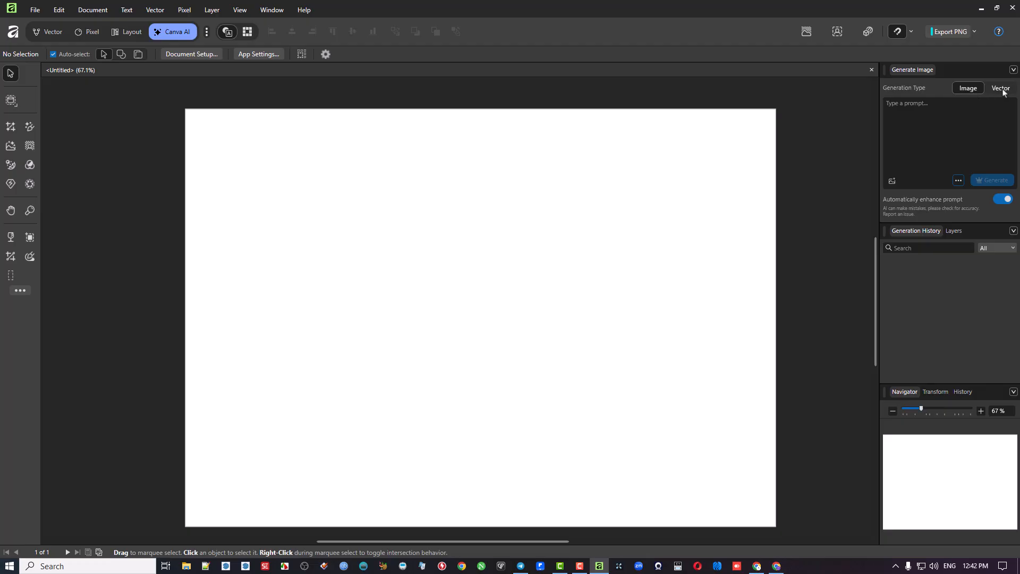
click(948, 103)
text(L)
key(BackSpace)
text(Lady)
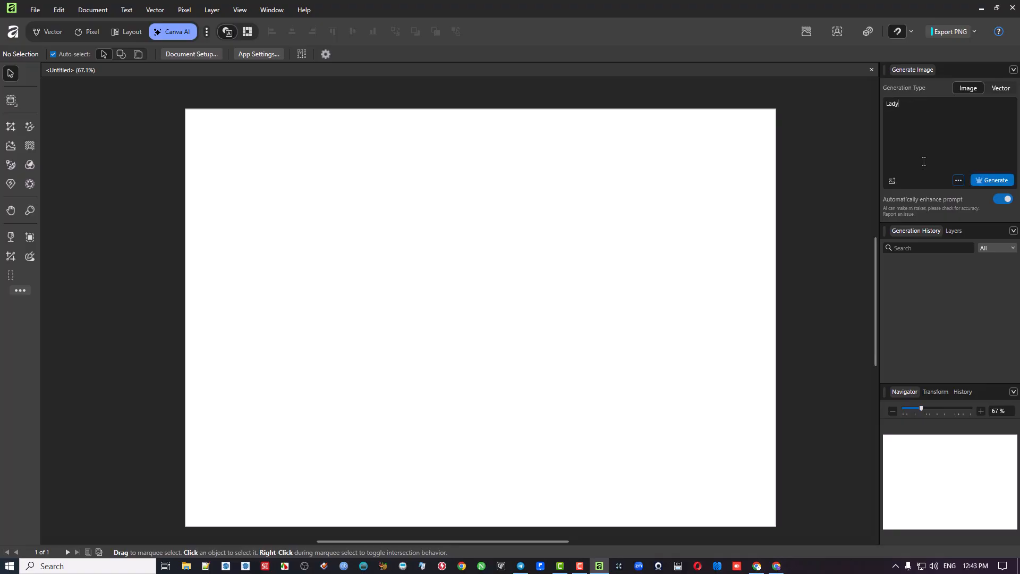
text( Riding a motorbike)
Step: Set the image generation style to Stock Photo
click(958, 181)
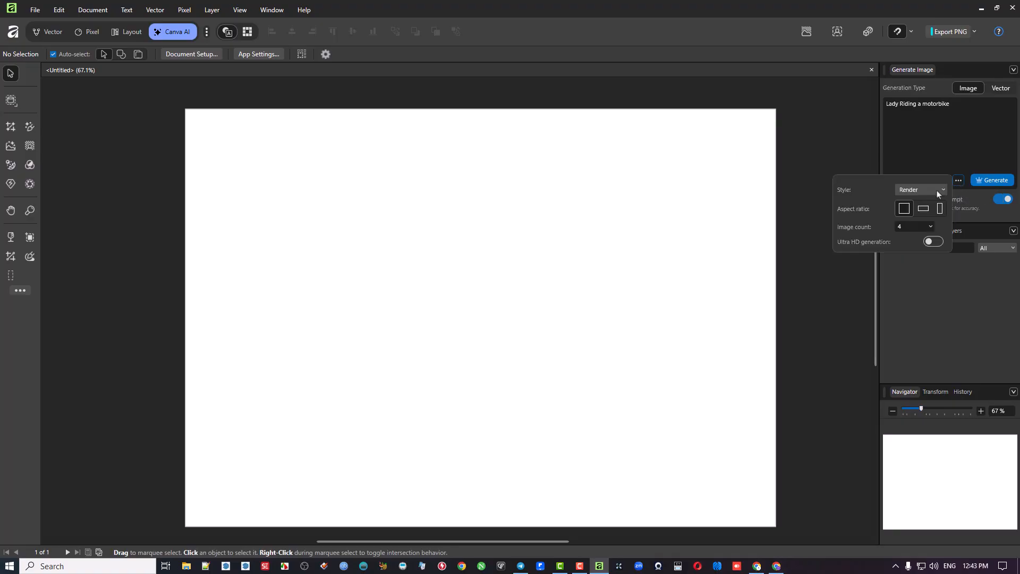
click(935, 189)
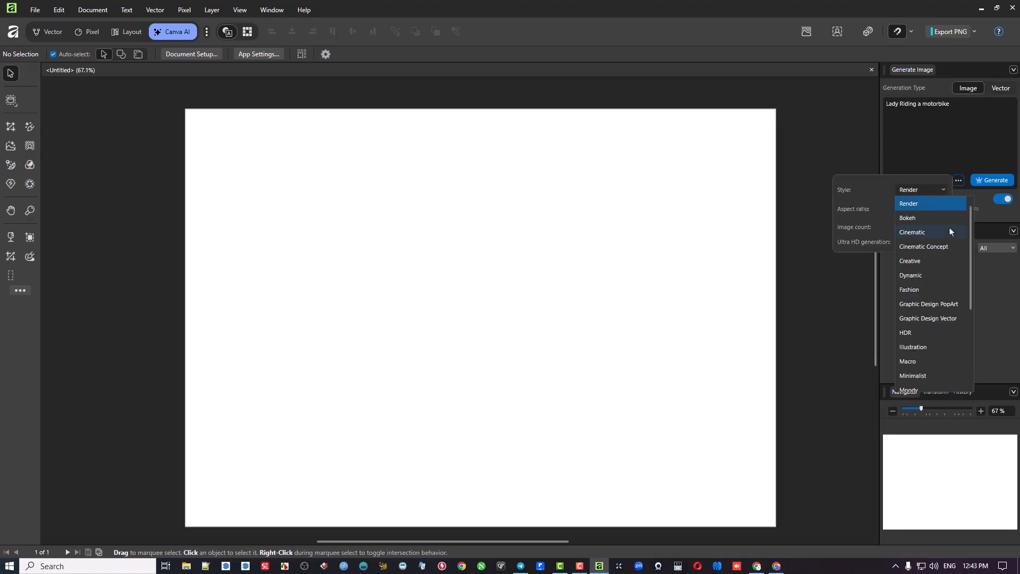
scroll(940, 250, down, 3)
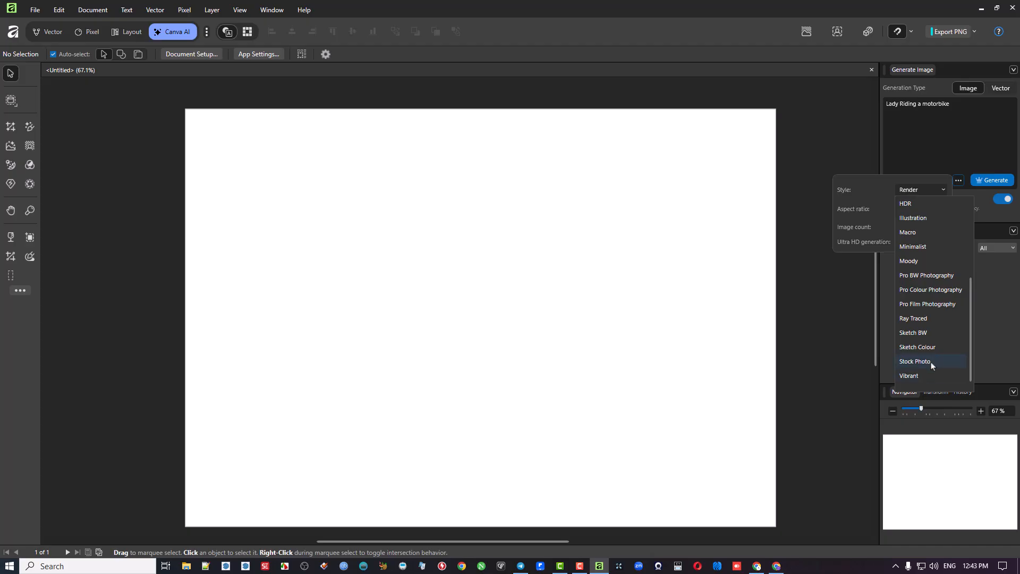
scroll(935, 342, up, 3)
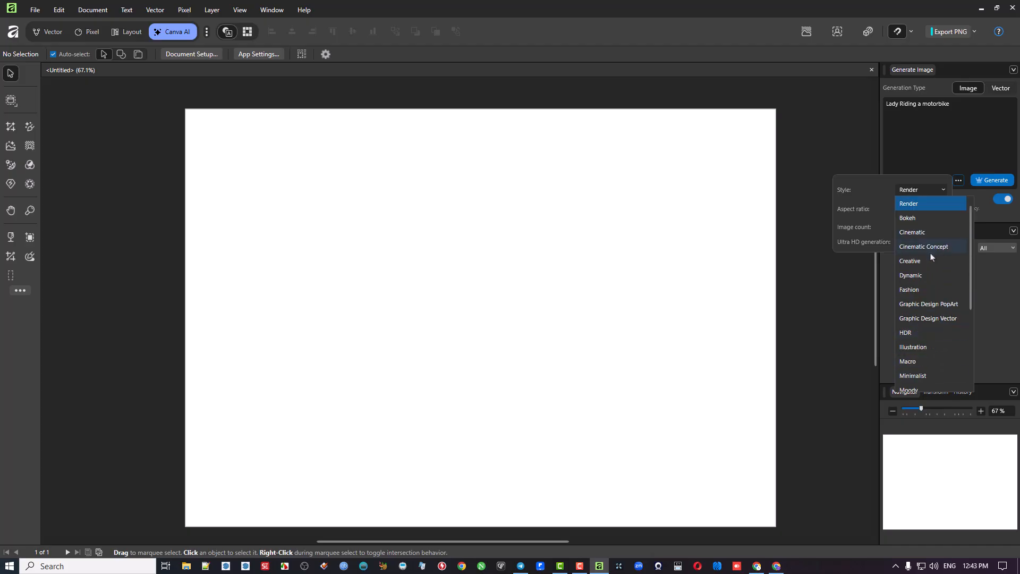
scroll(933, 258, down, 3)
click(922, 367)
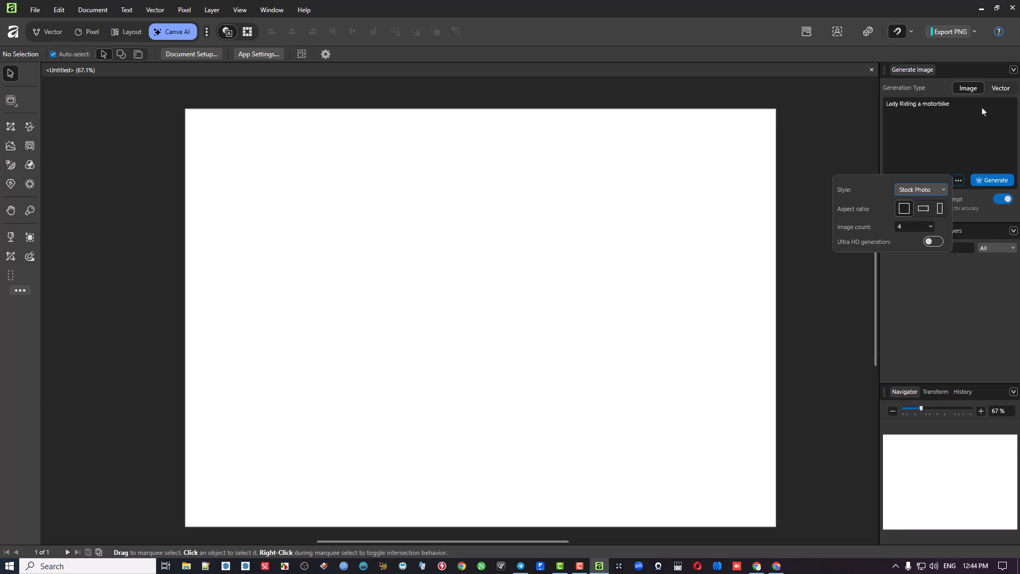
click(931, 191)
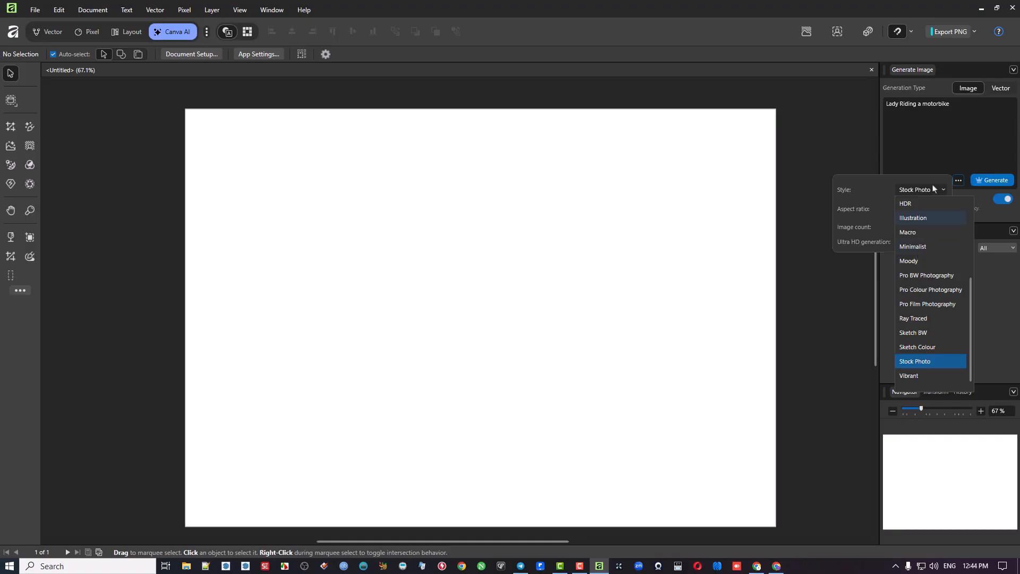
click(897, 185)
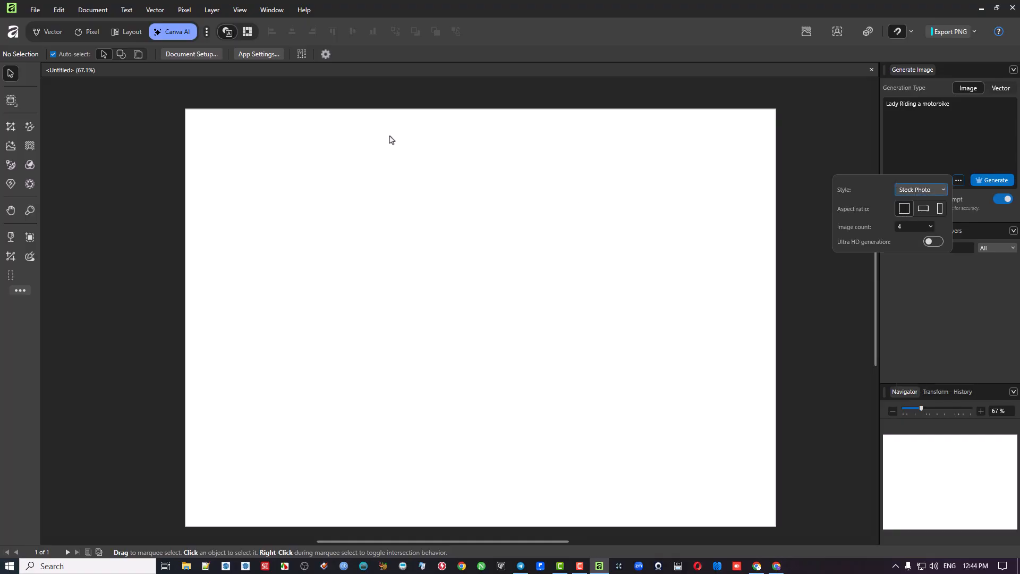
Step: Generate the images with a landscape aspect ratio, an image count of 8 and Ultra HD generation turned on
click(926, 210)
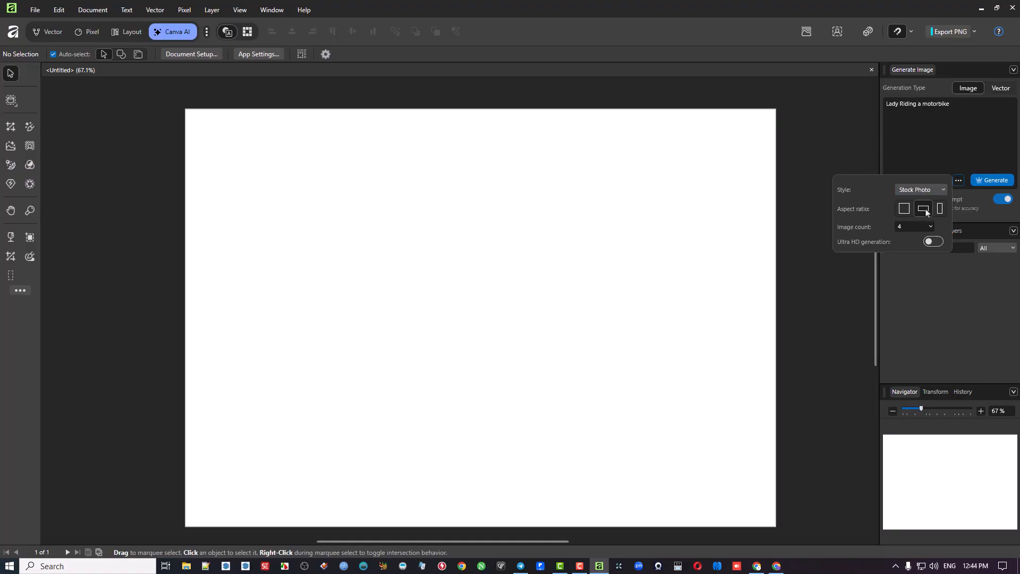
click(905, 209)
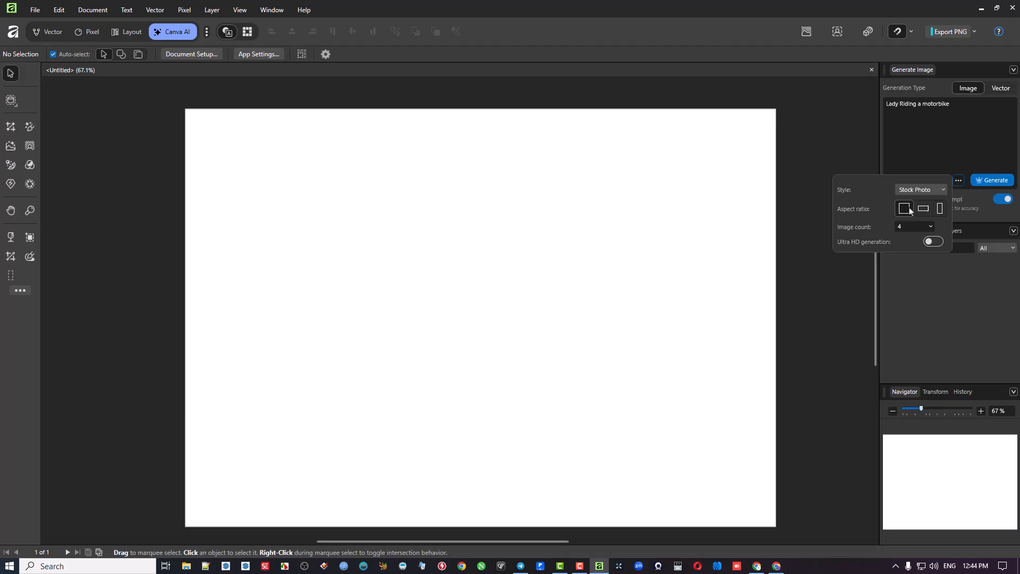
click(924, 208)
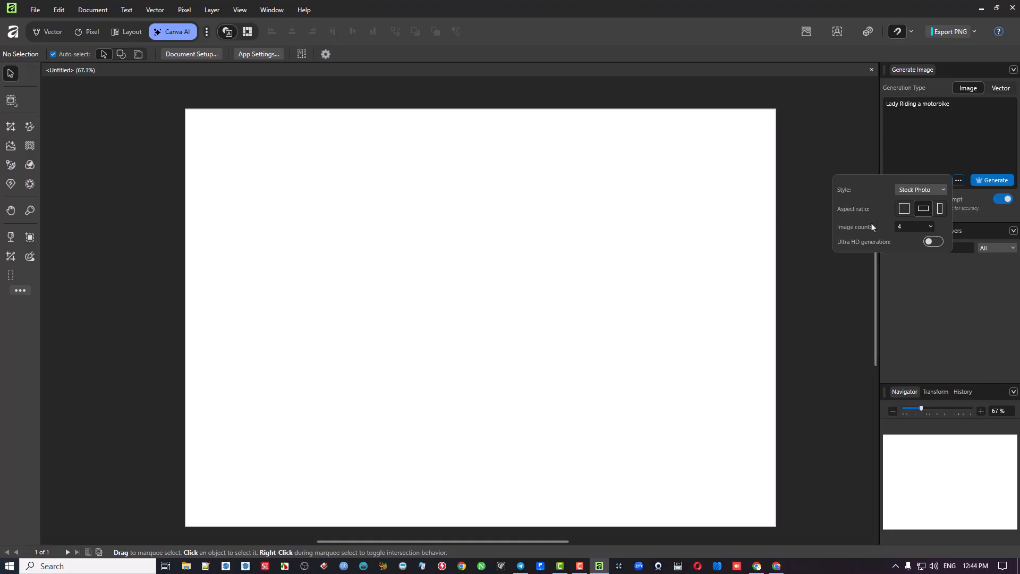
click(930, 228)
drag(933, 239, 991, 239)
click(934, 243)
click(941, 137)
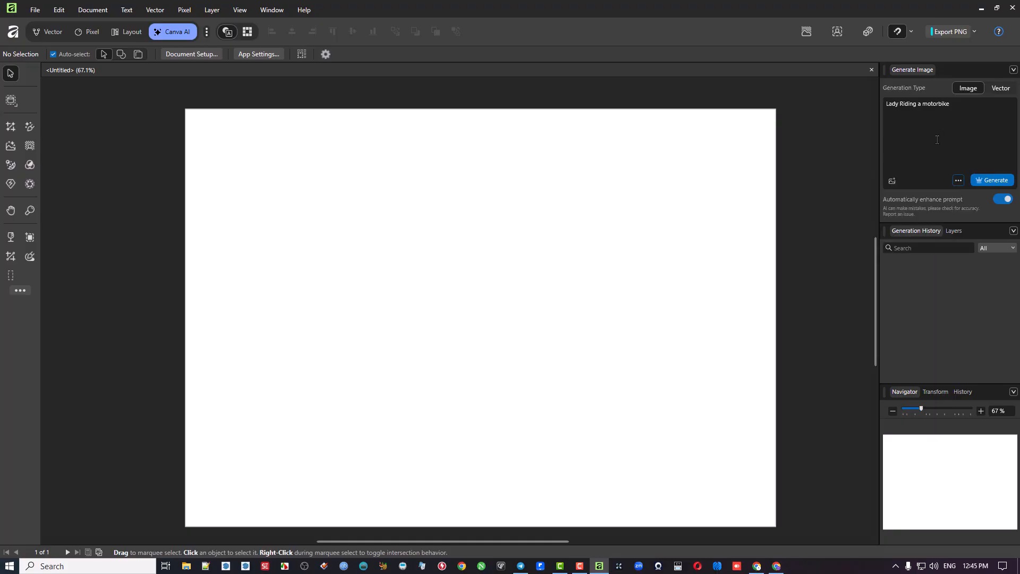
click(991, 181)
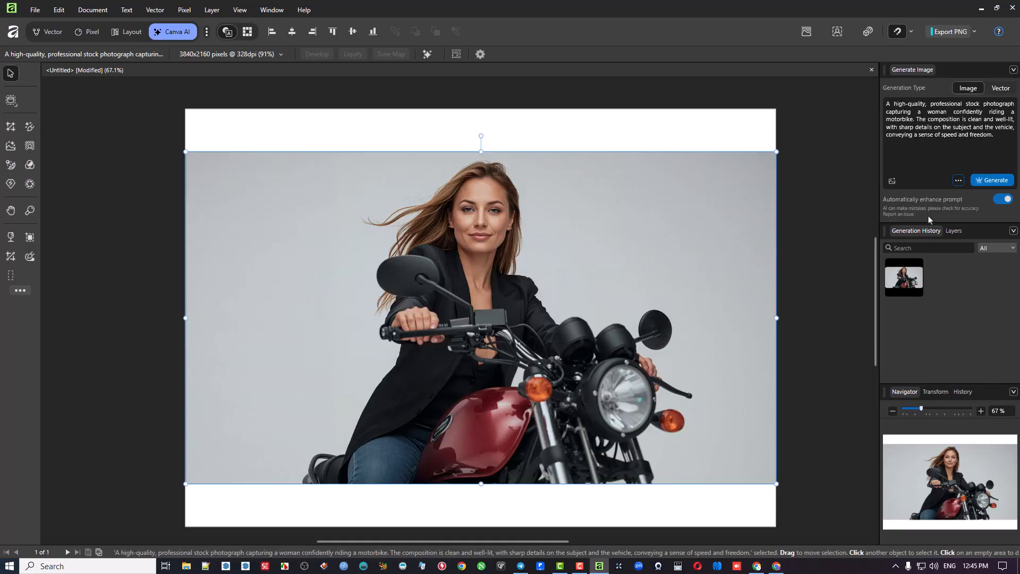
Step: Place the generated motorbike image from the generation history onto the page
click(959, 181)
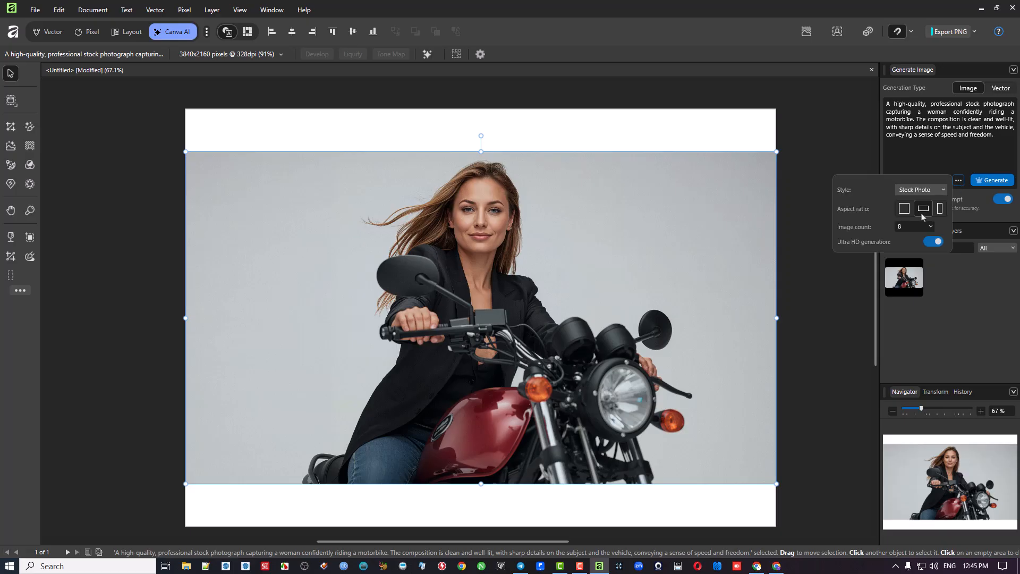
click(841, 155)
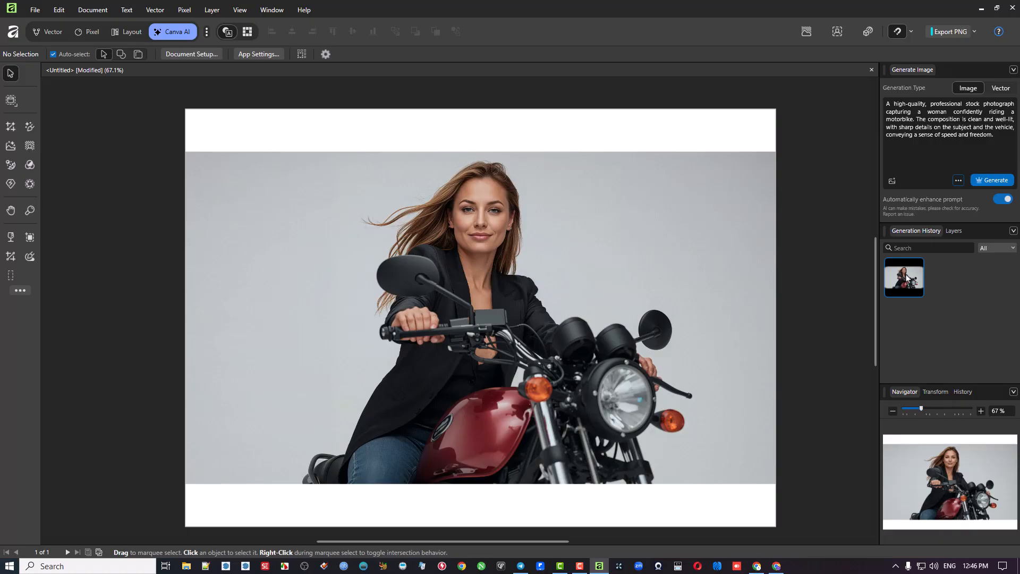
right_click(904, 275)
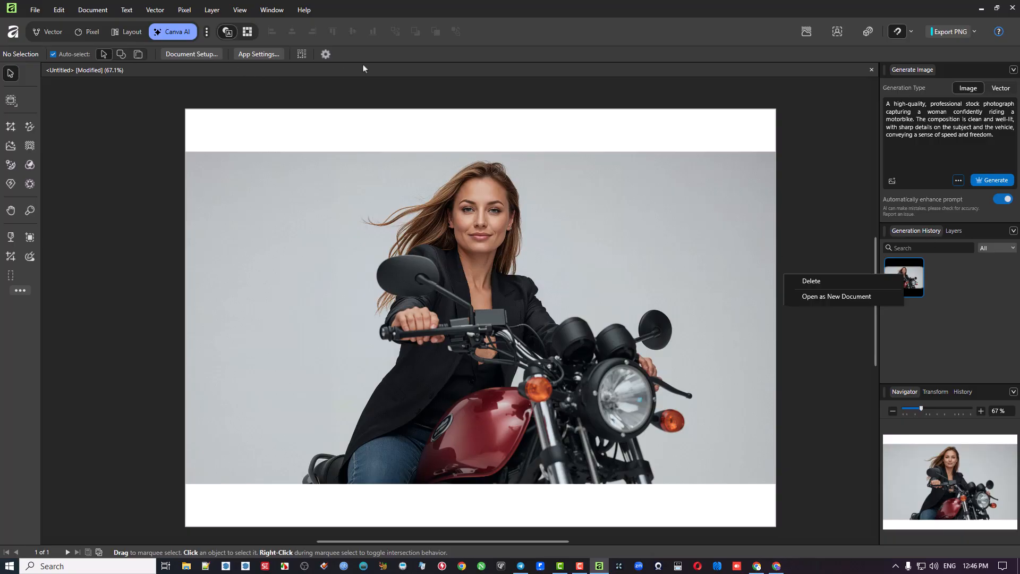
click(910, 283)
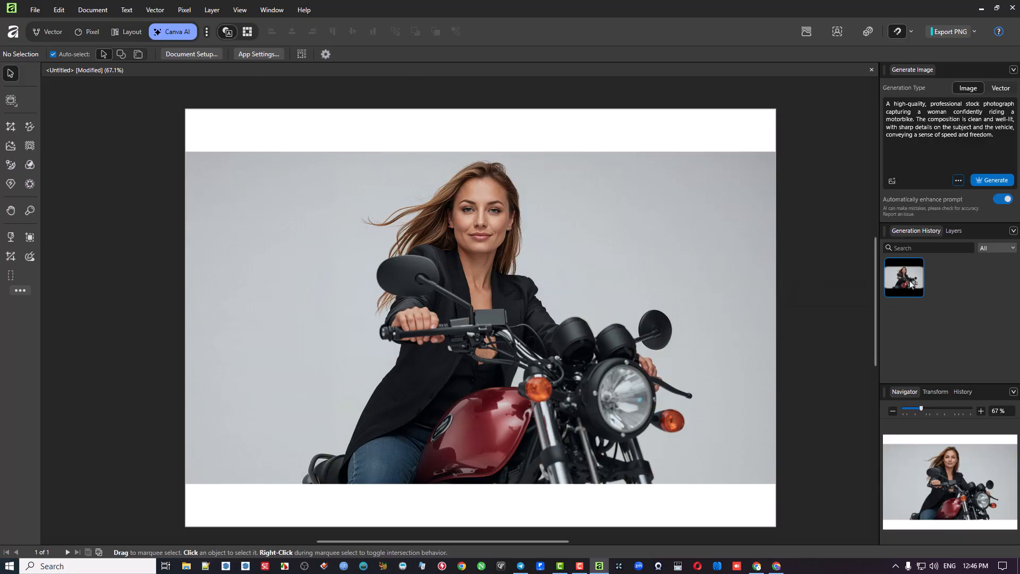
click(904, 283)
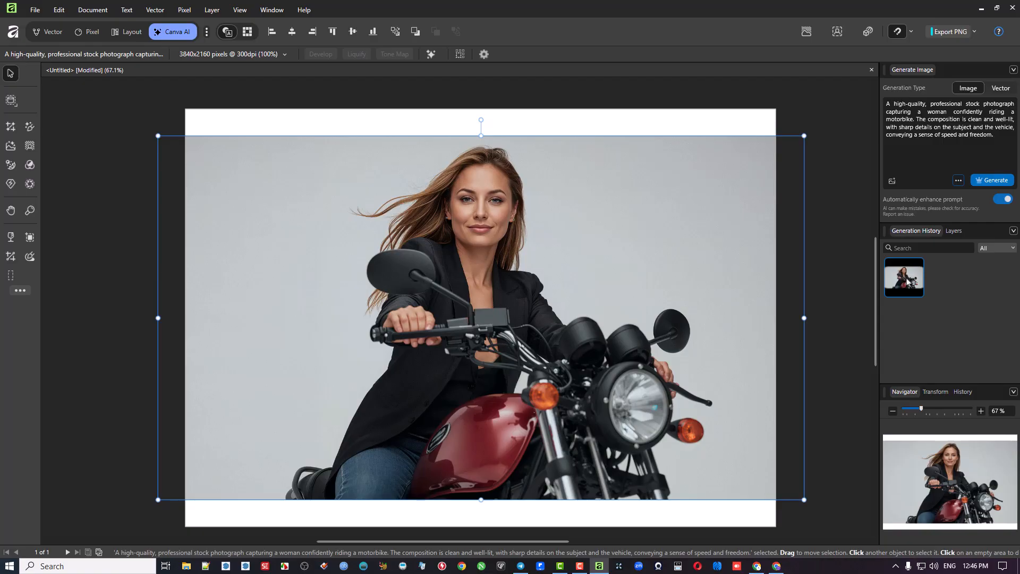
click(850, 242)
Step: Select the placed motorbike image and look over its context options and generated variations
click(480, 198)
right_click(480, 199)
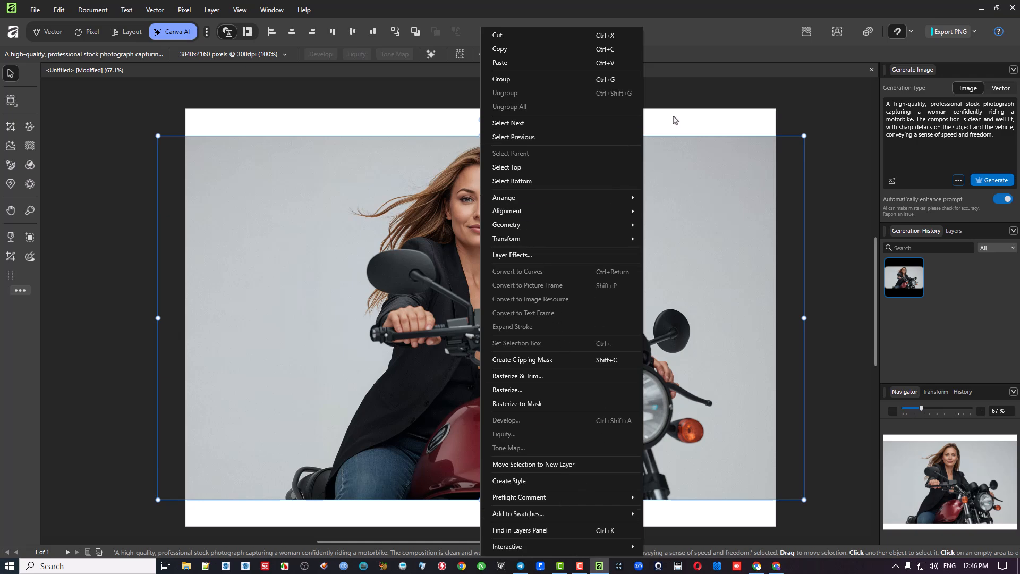
click(794, 101)
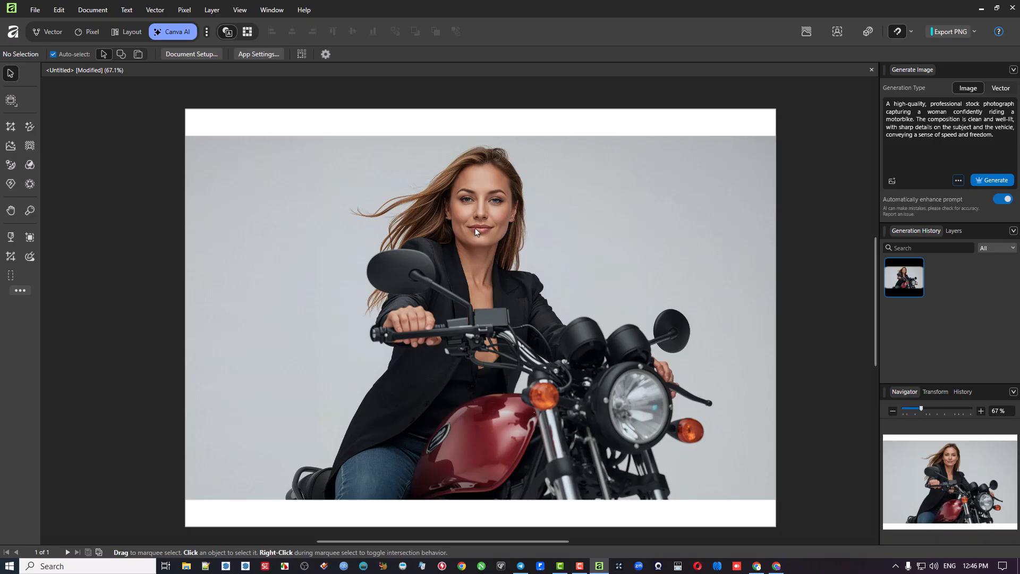
click(454, 223)
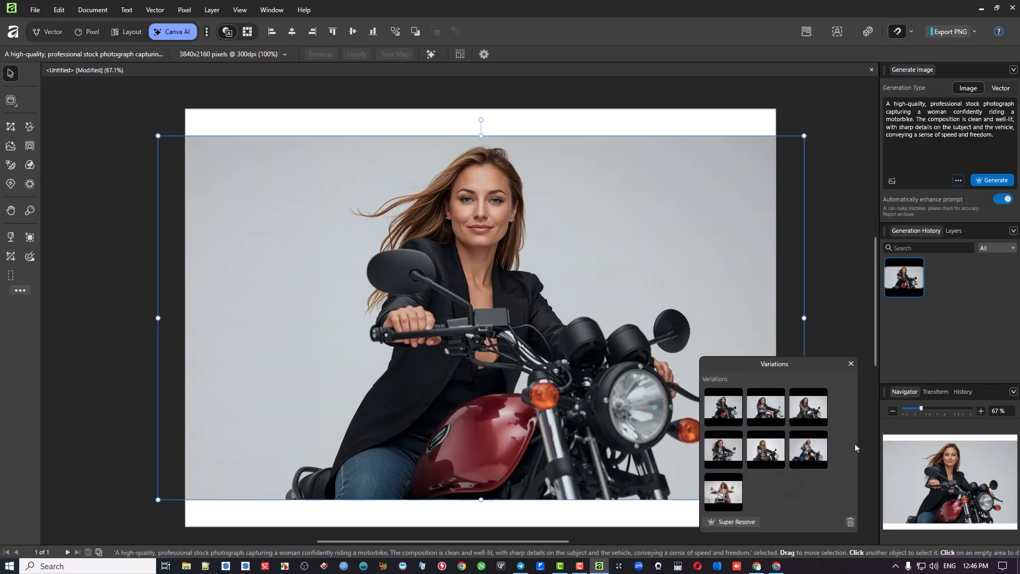
click(838, 311)
click(712, 321)
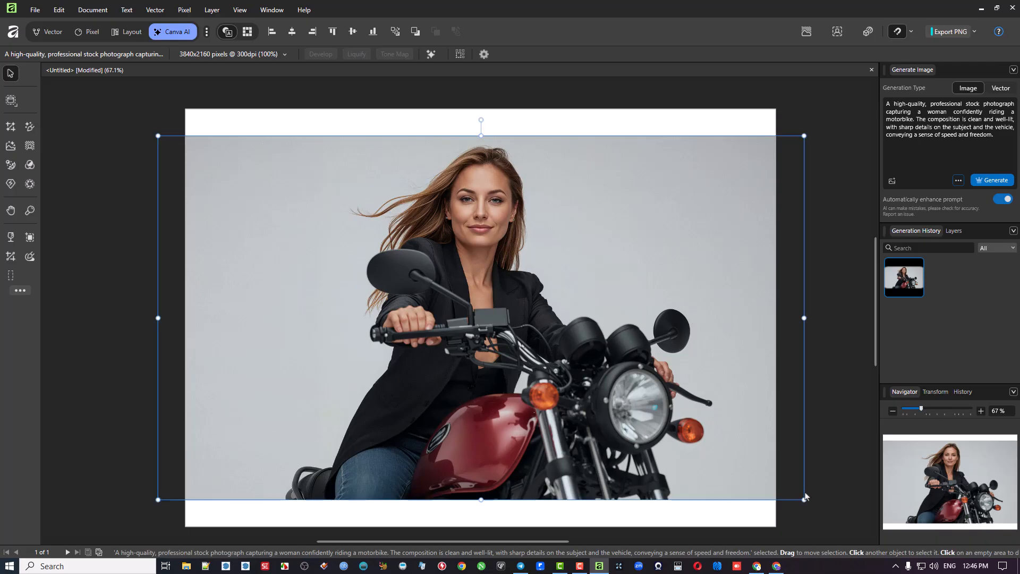
Step: Scale down the motorbike image, delete its larger duplicate and place the reduced image in the page's upper-left area
drag(804, 500, 604, 285)
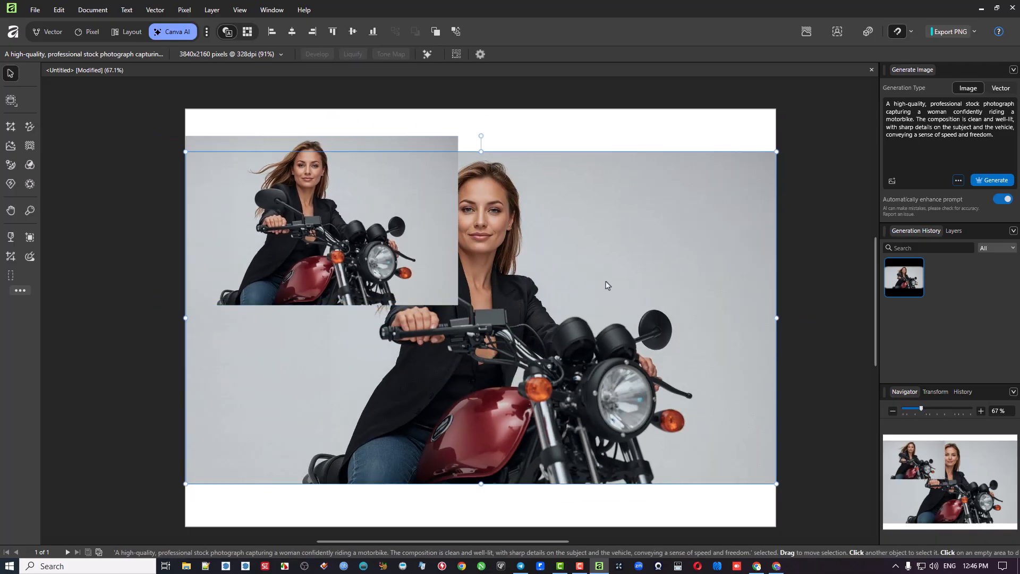
key(Delete)
drag(353, 228, 428, 232)
double_click(427, 231)
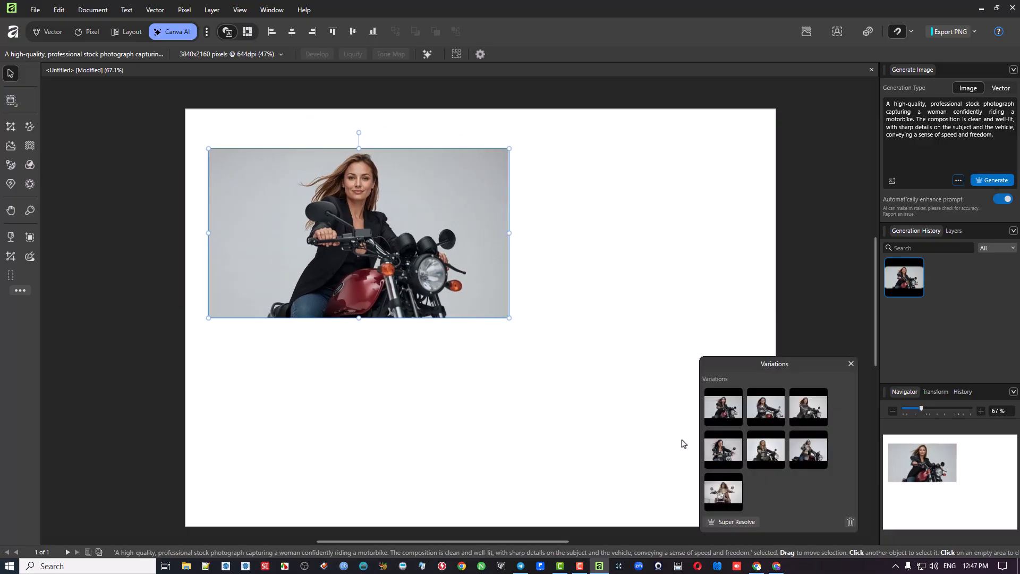
click(609, 316)
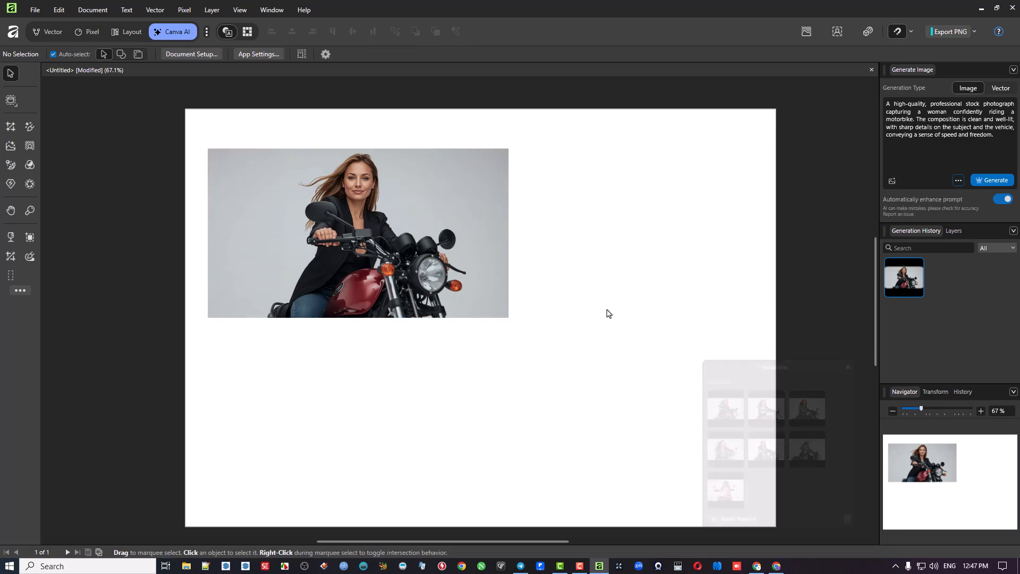
Step: Duplicate the motorbike image to its right and scale the copy down to about 35% so it fits on the page
click(362, 198)
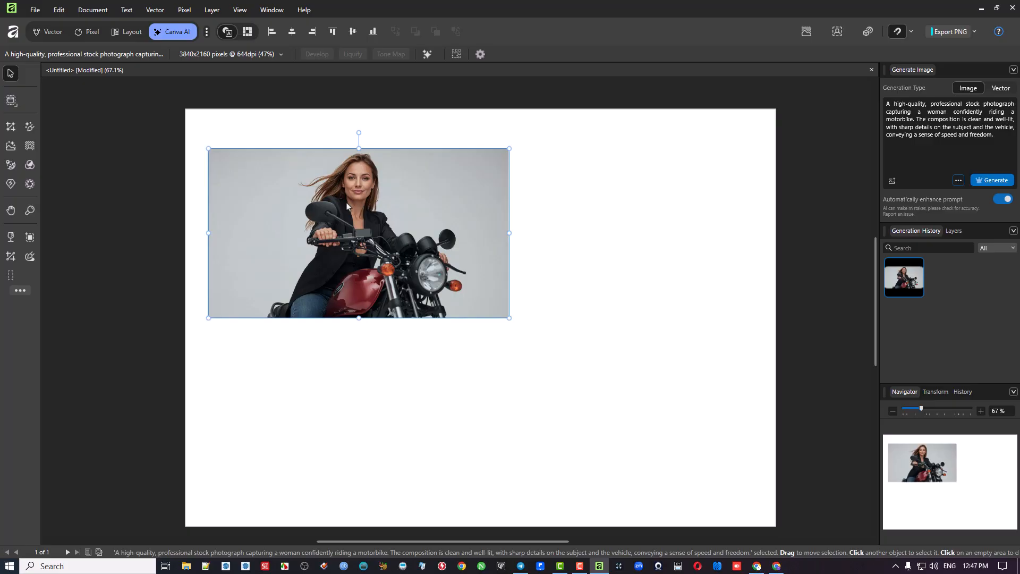
drag(340, 205, 633, 210)
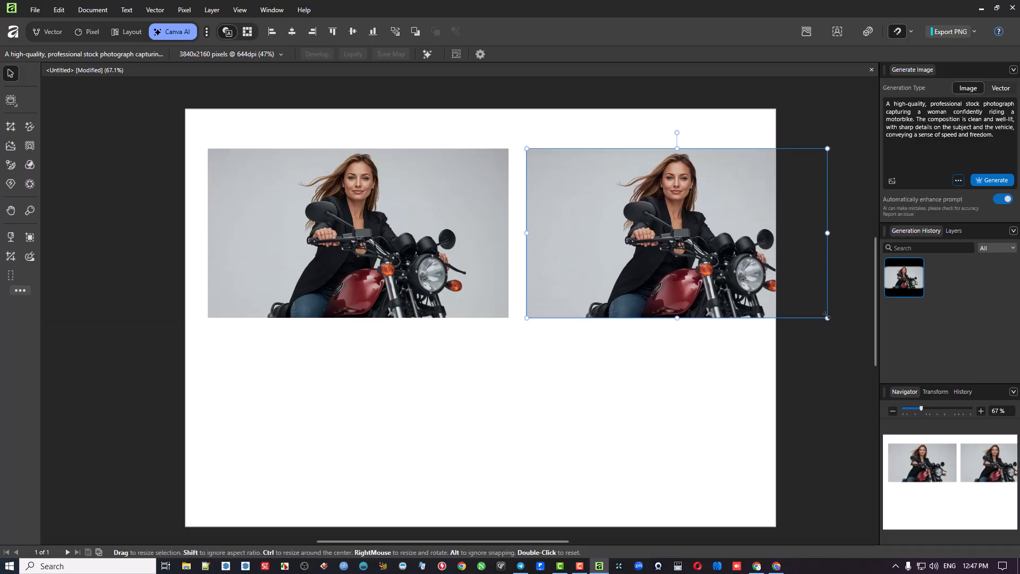
drag(827, 317, 737, 289)
drag(659, 227, 655, 242)
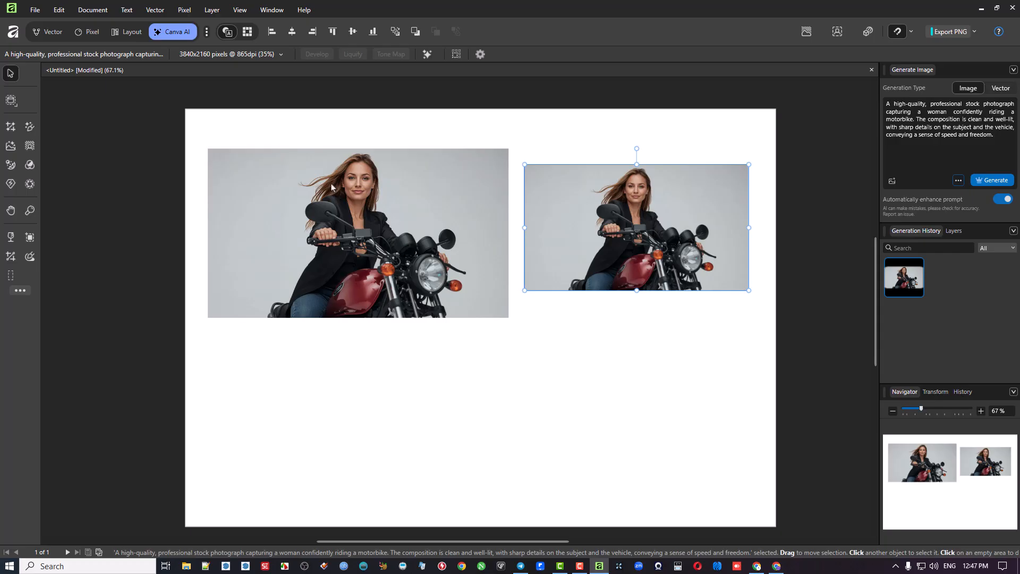
Step: Switch the right-hand copy to the variation showing the woman in sunglasses and a brown jacket facing forward
double_click(609, 211)
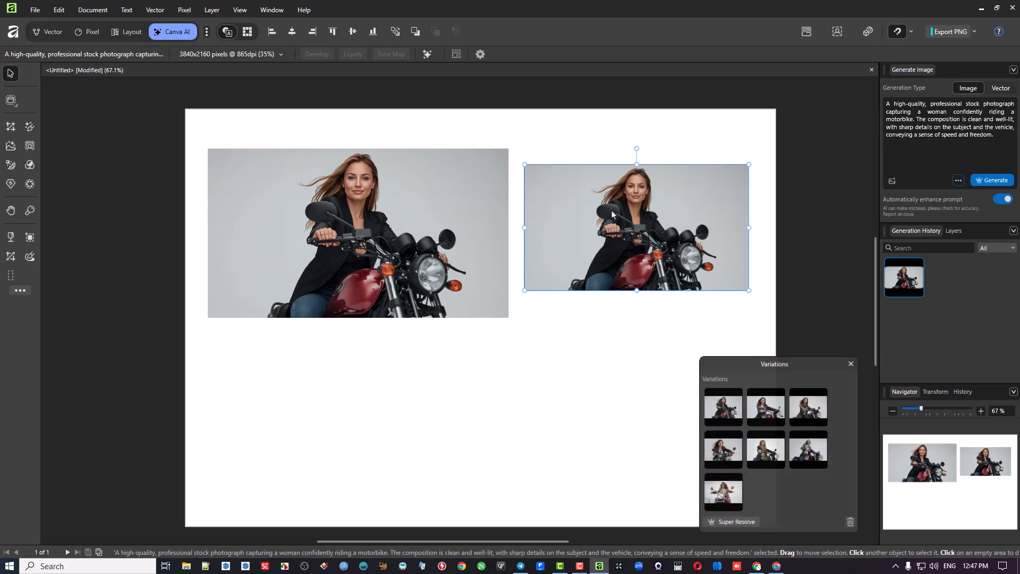
click(776, 412)
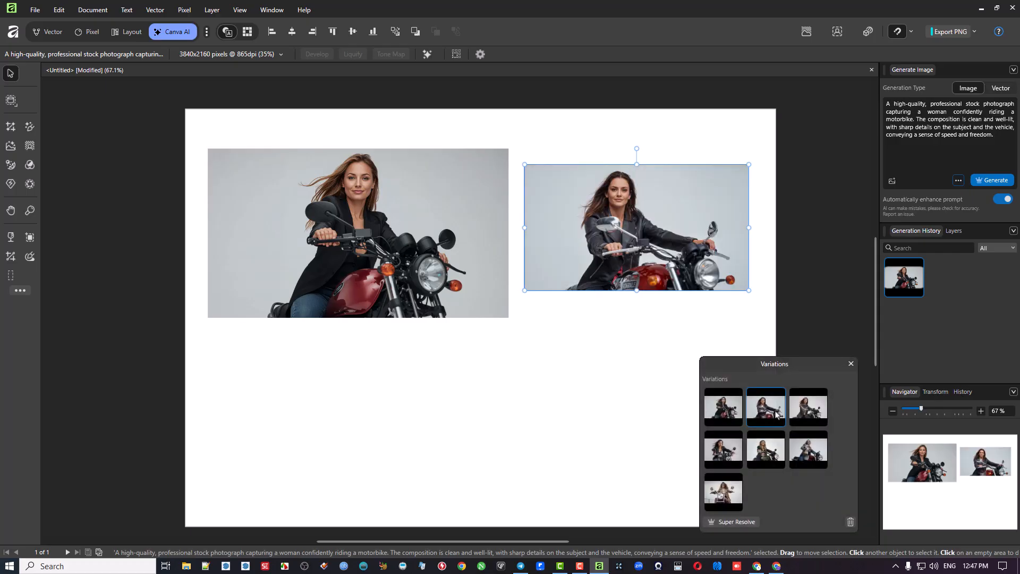
click(717, 497)
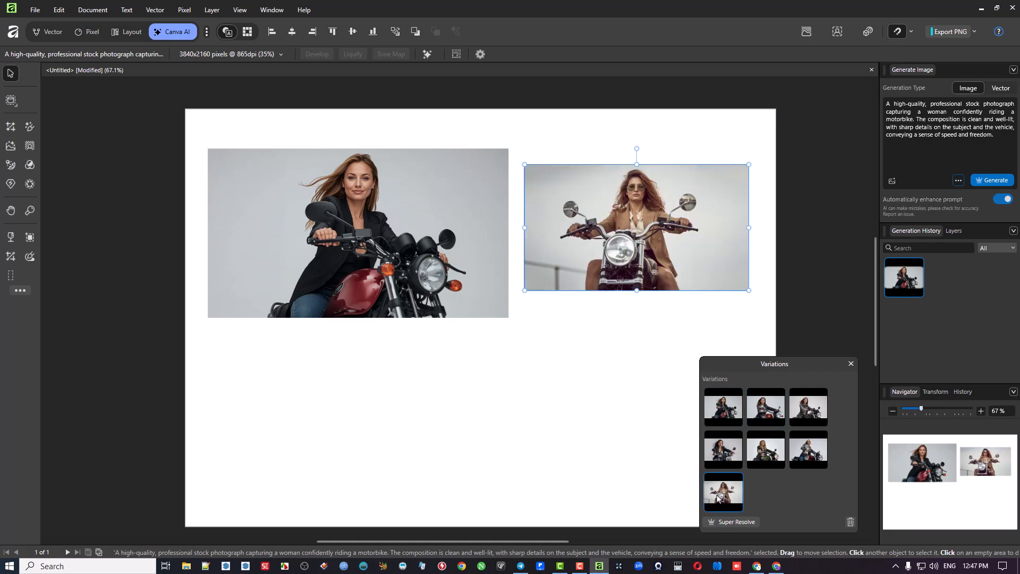
click(594, 398)
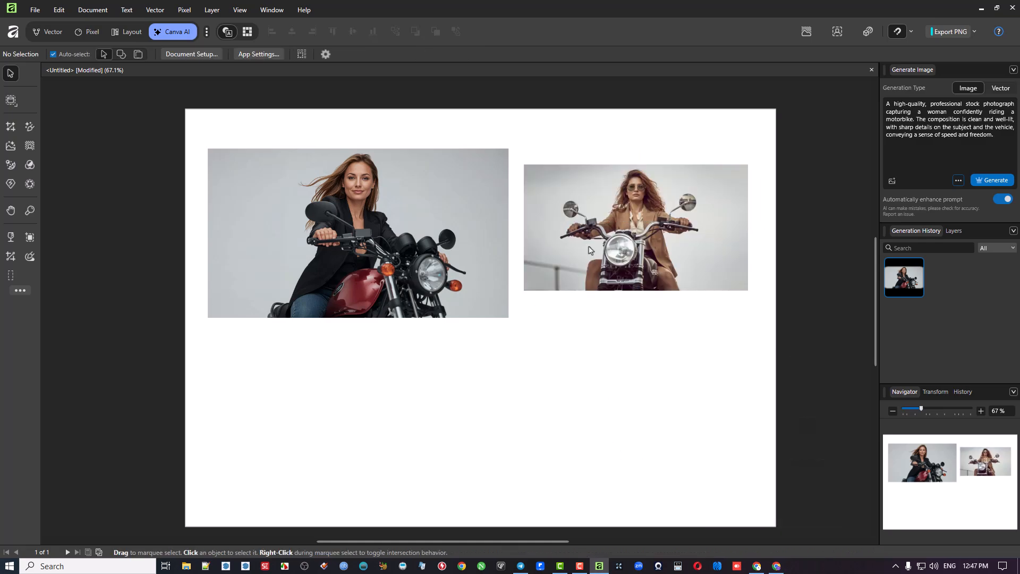
Step: Shrink the first motorbike image to about 36% and place a duplicate of the sunglasses image below the upper pair
click(590, 249)
click(502, 313)
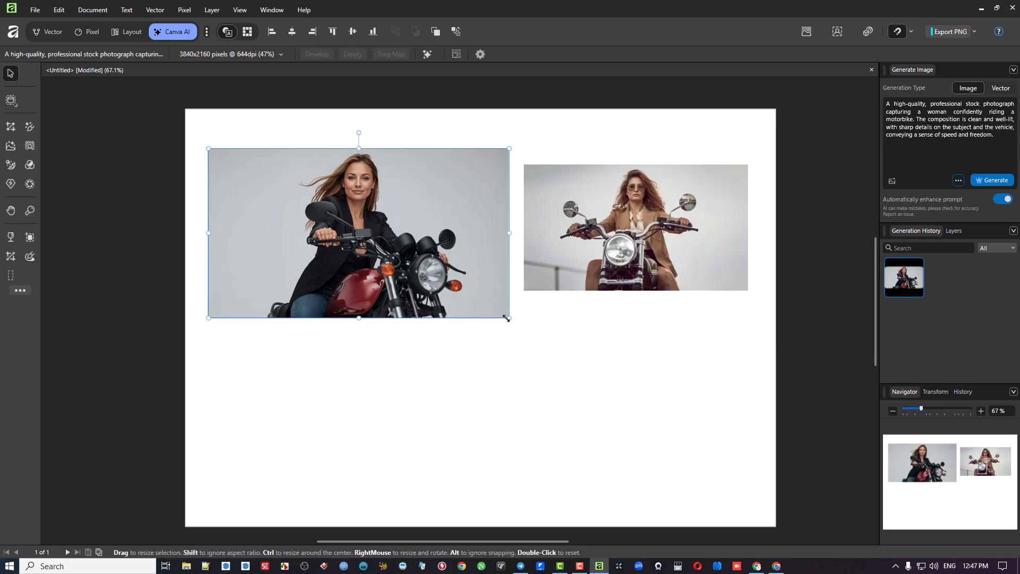
drag(508, 317, 438, 277)
drag(584, 245, 410, 417)
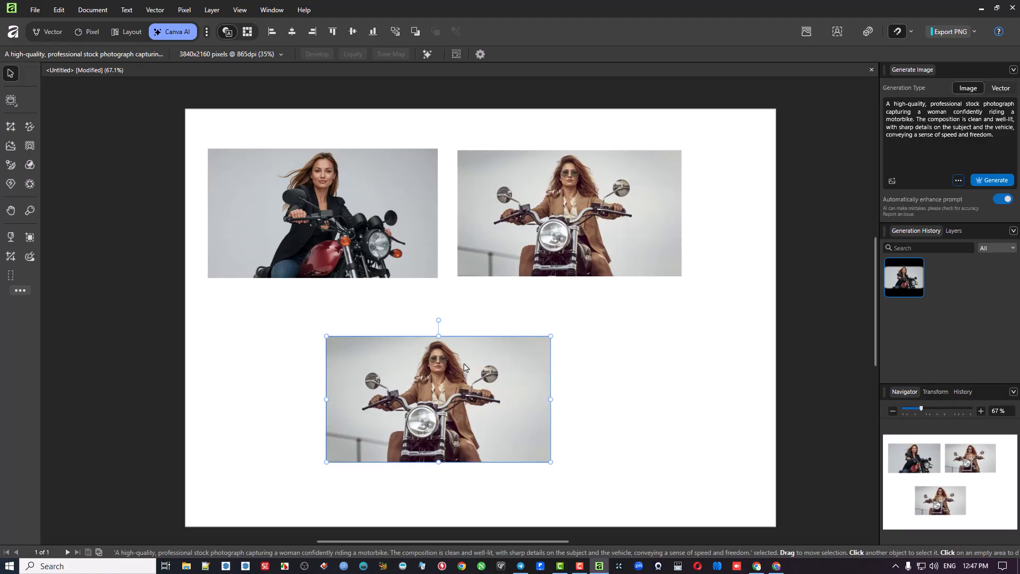
Step: Delete the blonde woman with scarf variation from the lower copy and set that copy to the sunglasses variation
click(816, 415)
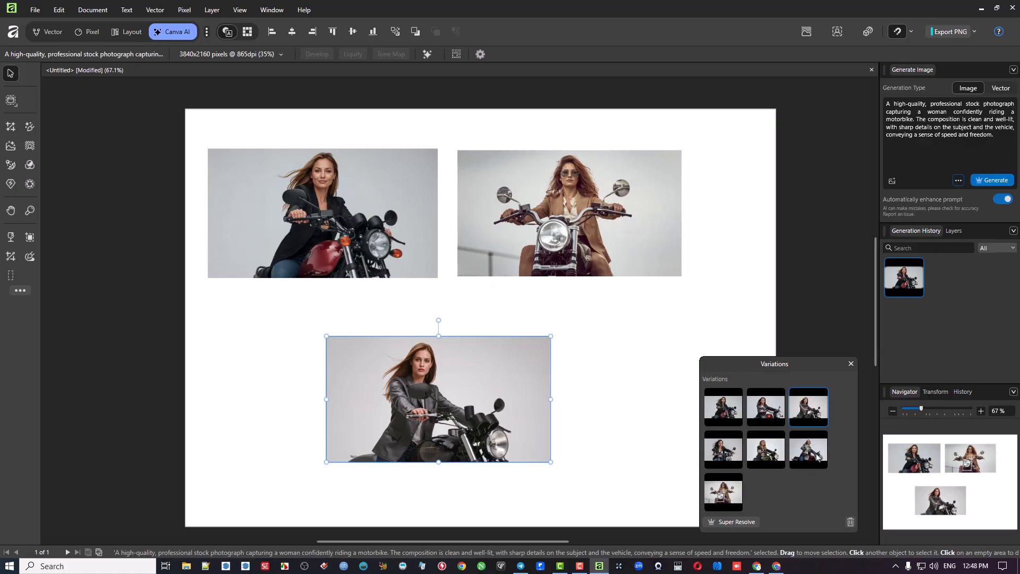
click(818, 459)
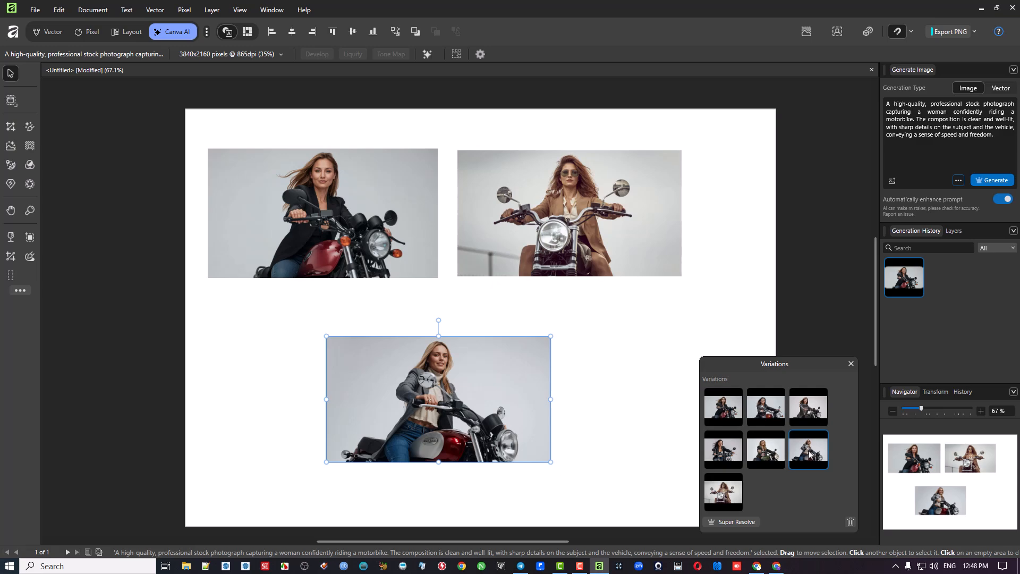
click(849, 524)
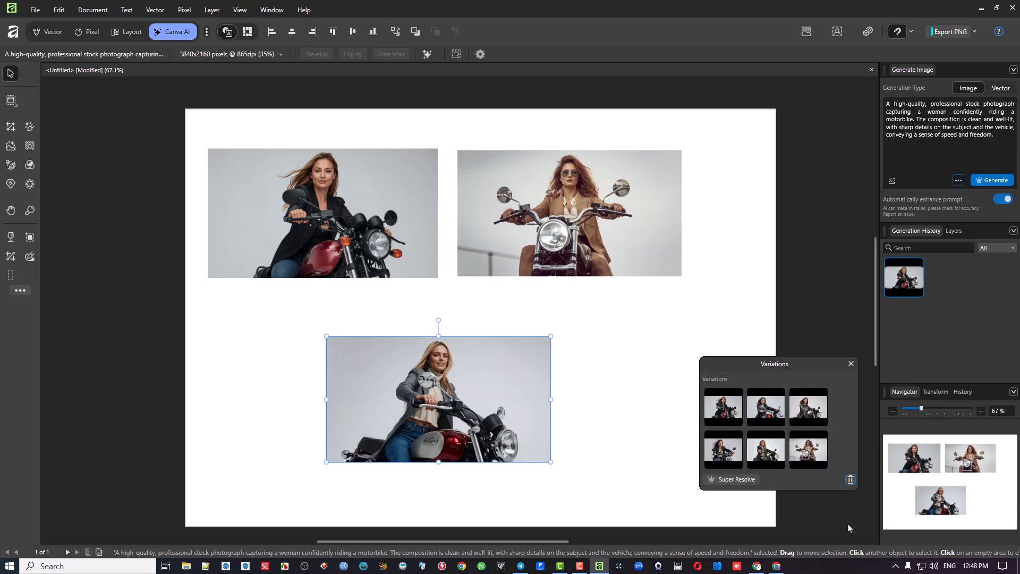
click(810, 452)
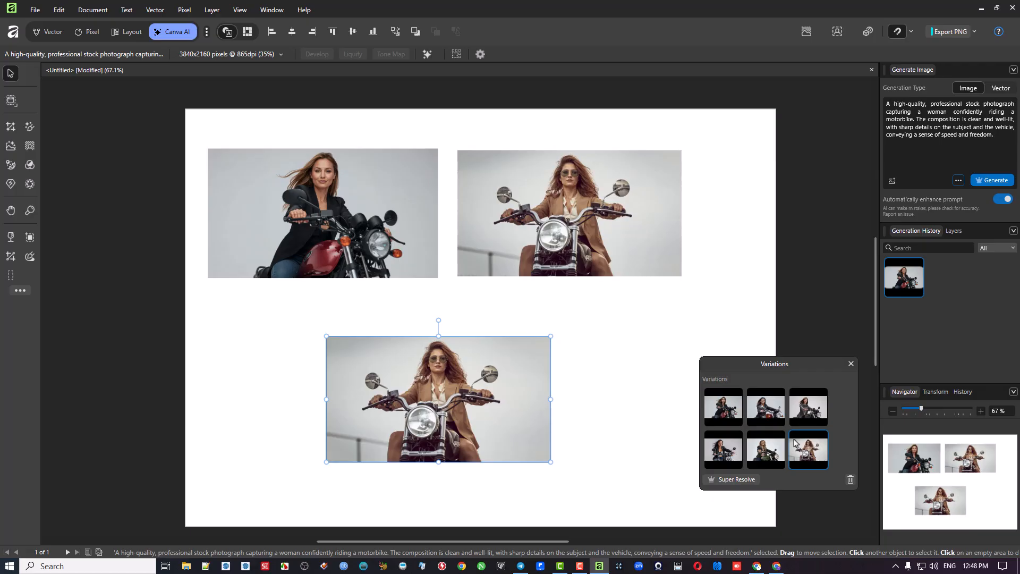
Step: Compare the variations available for the upper-right, upper-left and lower images on the page
click(611, 205)
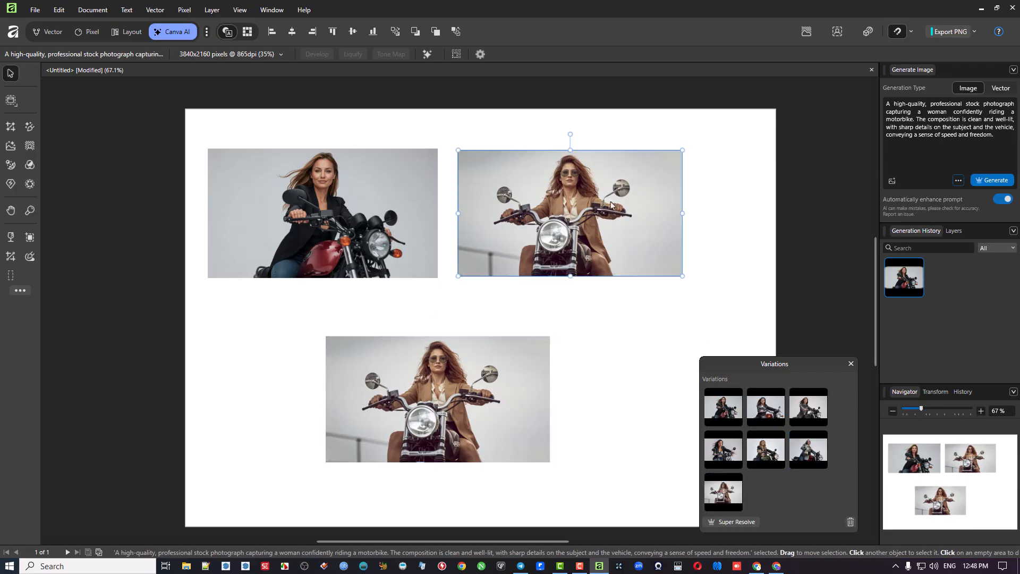
click(370, 212)
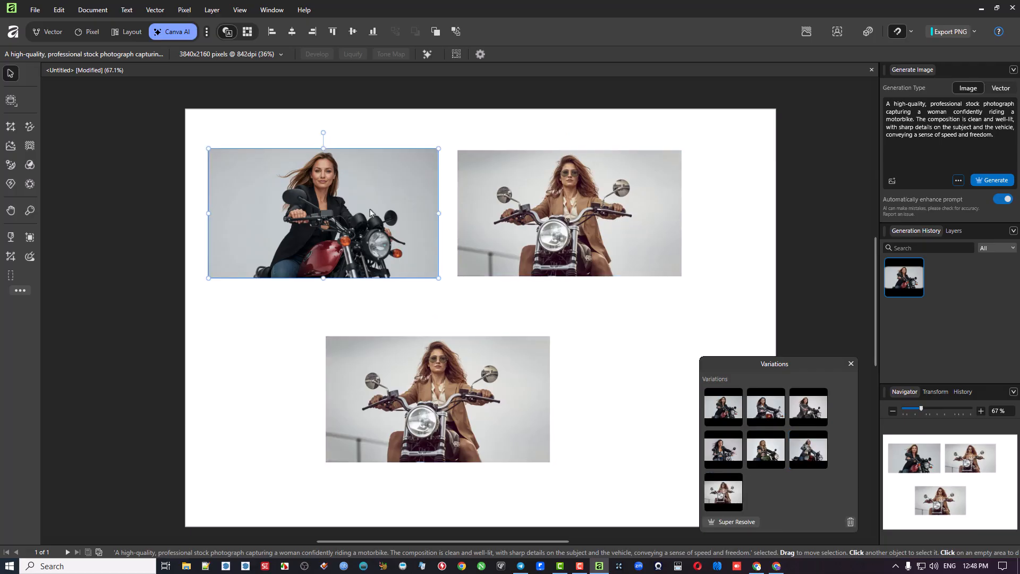
click(429, 378)
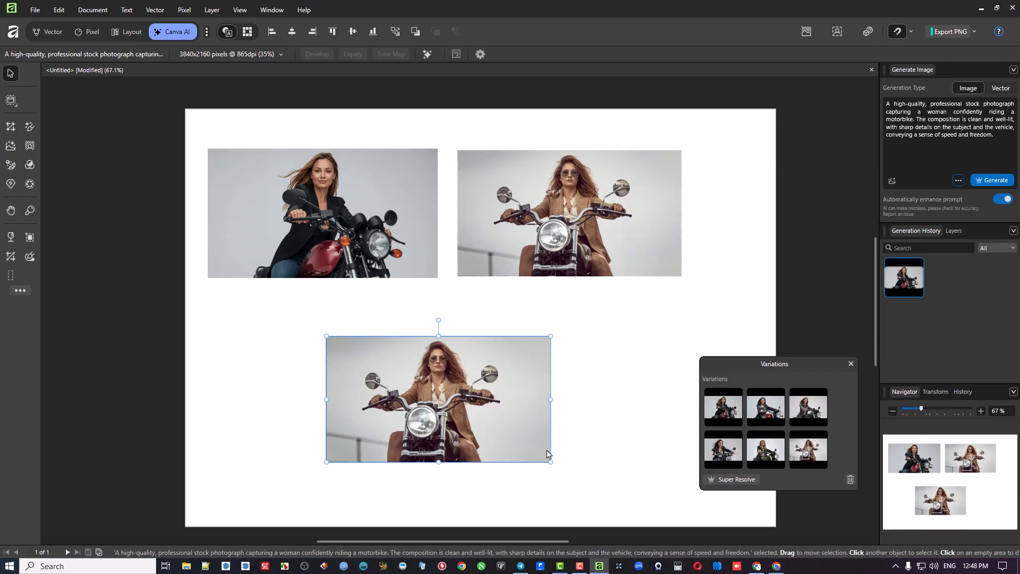
Step: Delete the two upper images and enlarge the remaining sunglasses image to about 62% near the centre of the page
drag(551, 462, 592, 484)
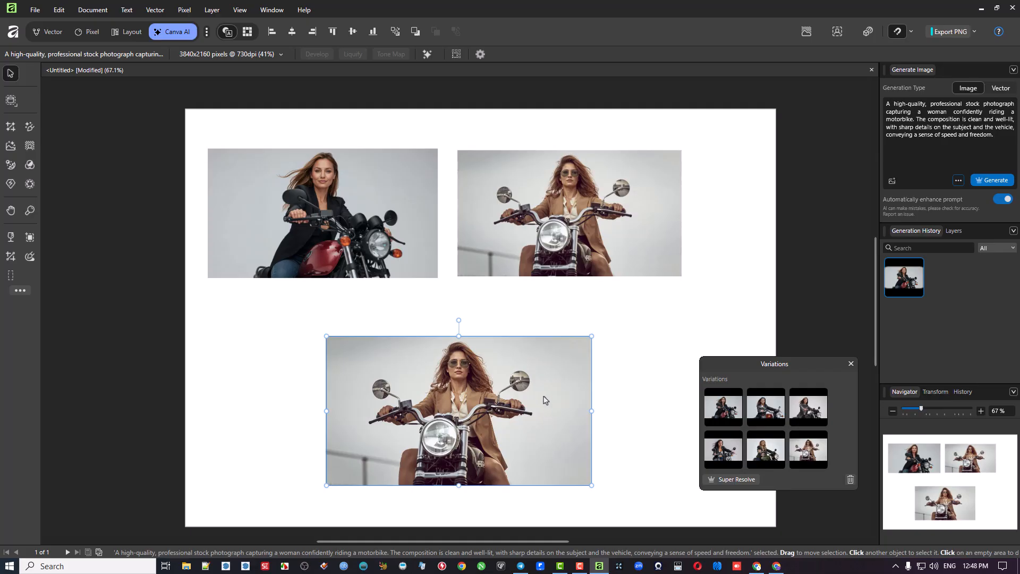
drag(544, 399, 545, 413)
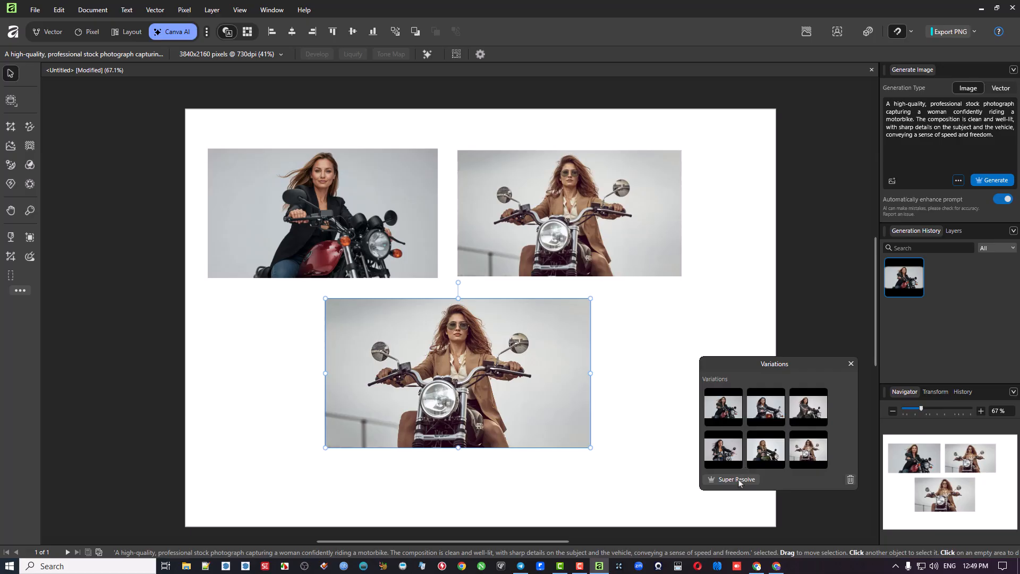
click(358, 206)
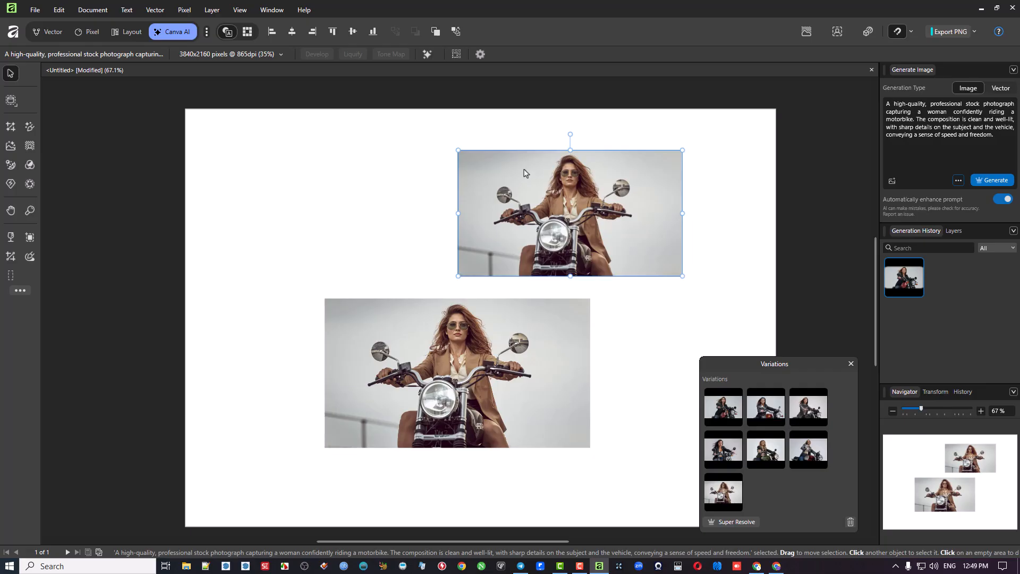
key(Delete)
drag(590, 302, 727, 222)
drag(415, 258, 405, 246)
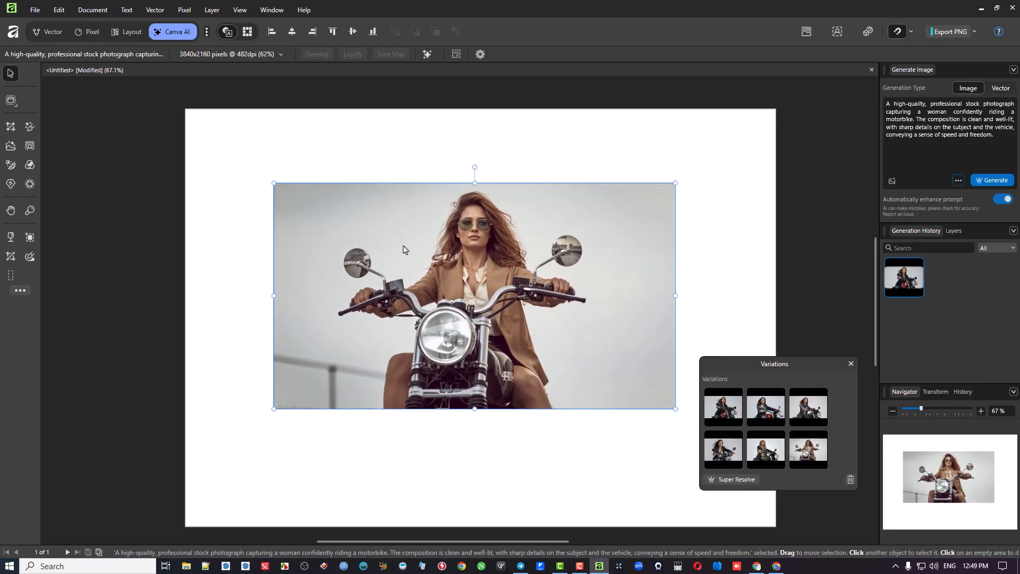
Step: Apply Super Resolve to the sunglasses image, reposition it slightly lower on the page and close its variations
click(726, 482)
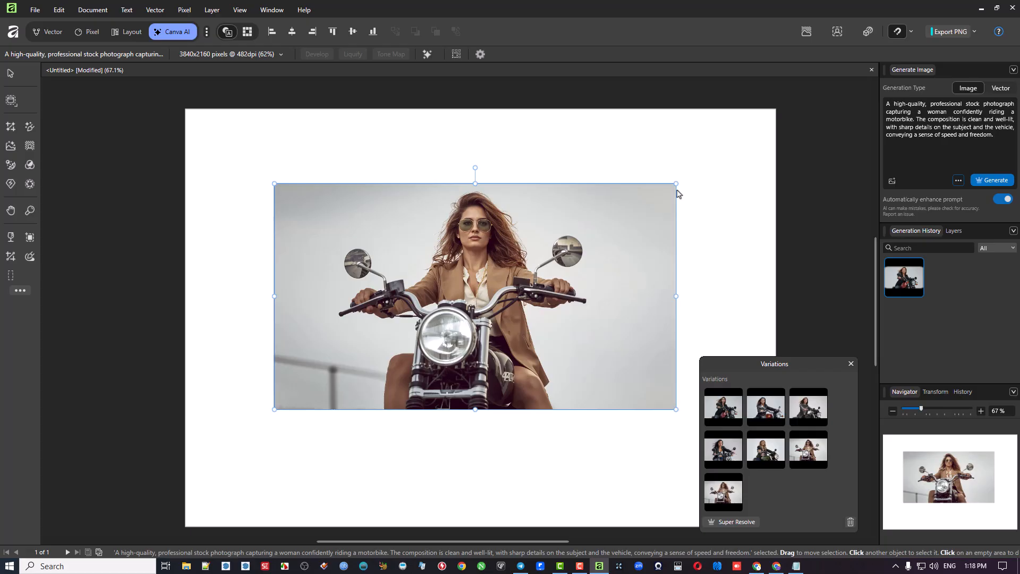
click(851, 364)
drag(563, 272, 543, 259)
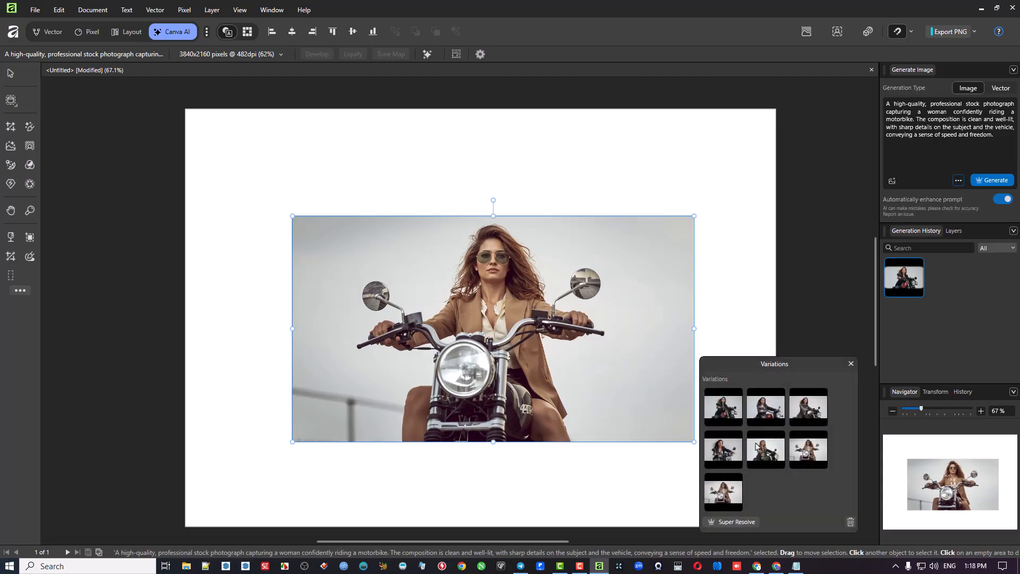
click(850, 363)
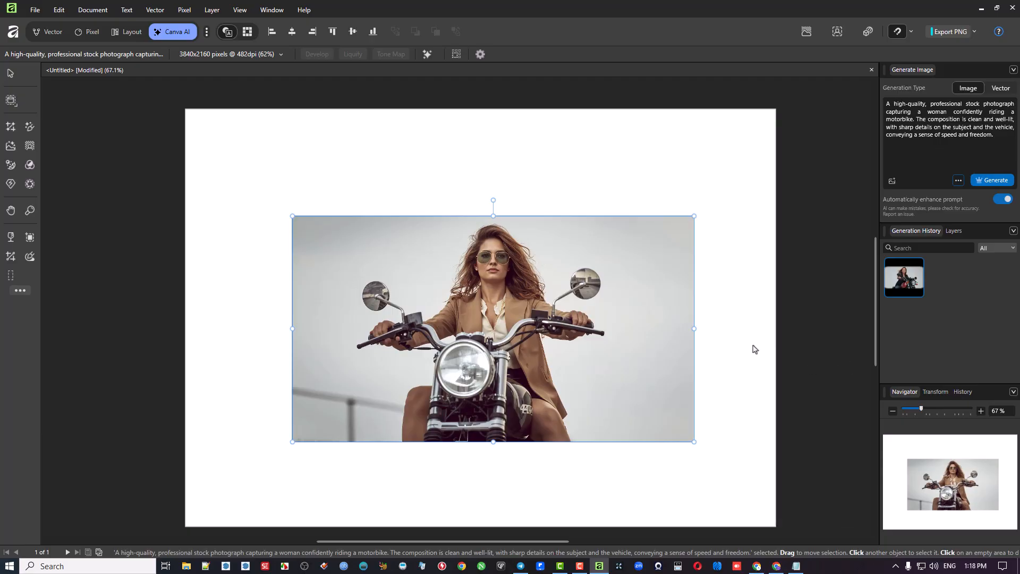